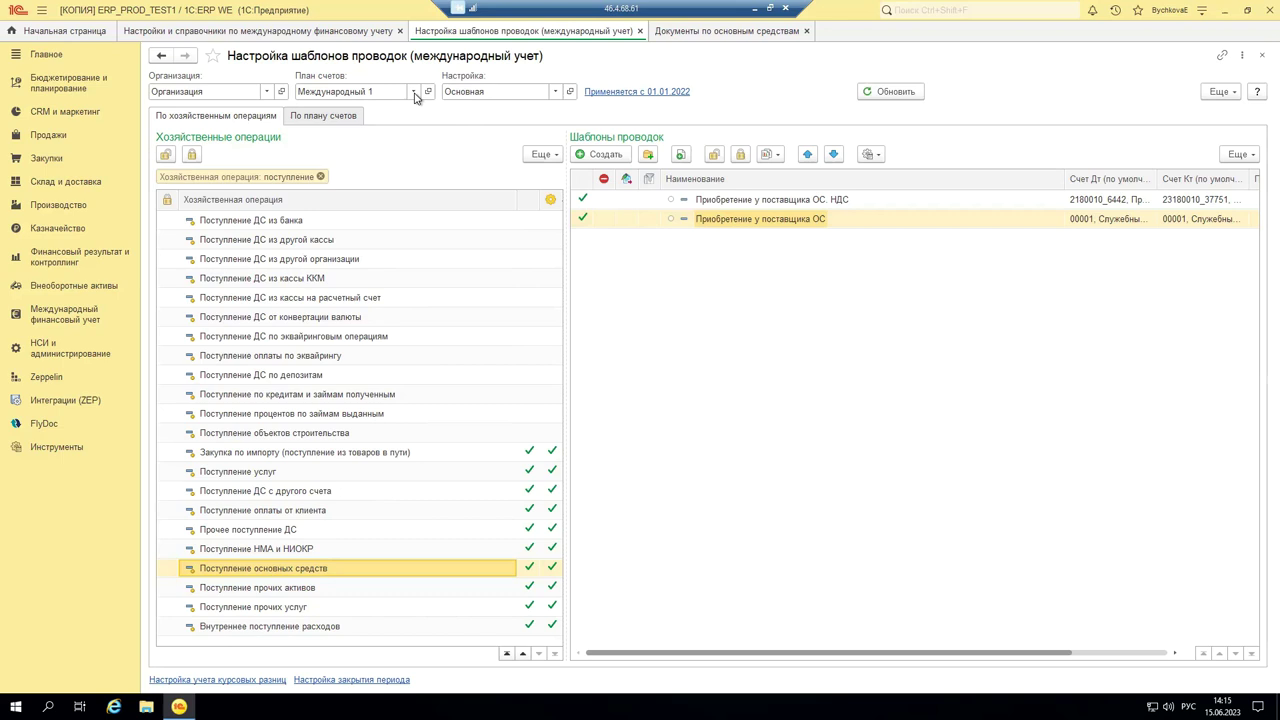
Step: Select the chart of accounts Международный 1 for the posting template settings
{"action": "left_click", "coordinate": [414, 91]}
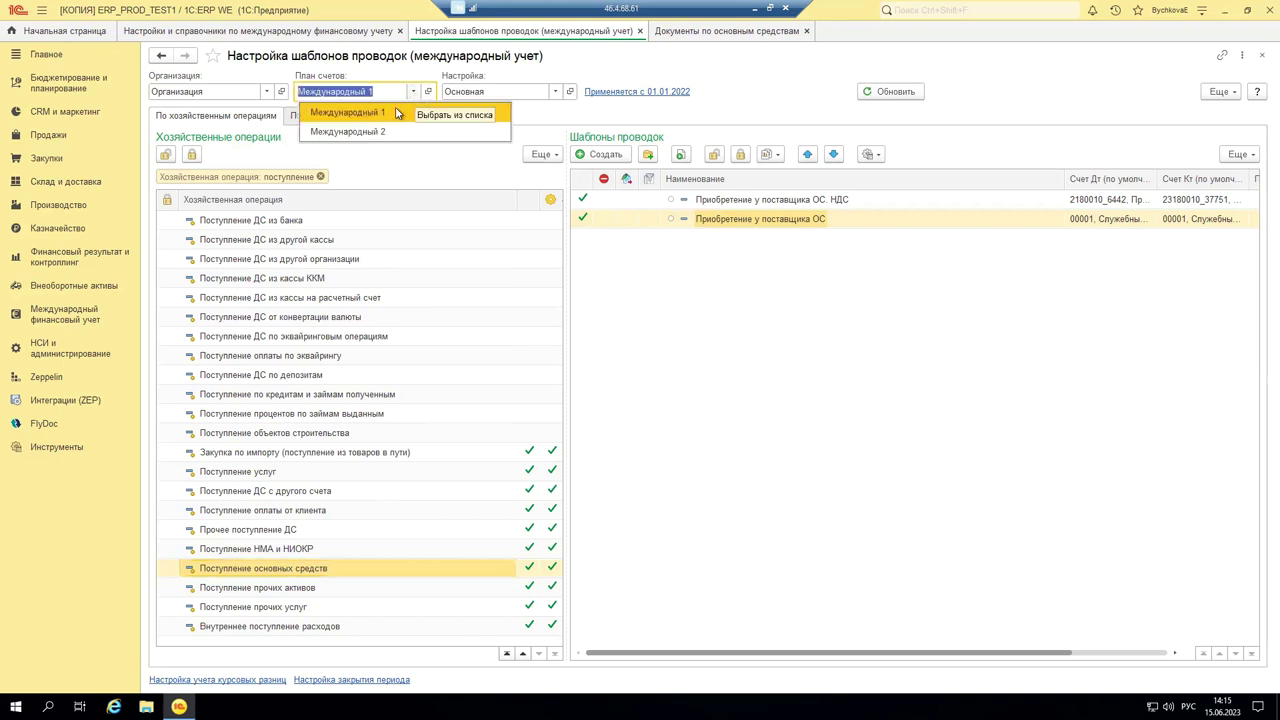
{"action": "left_click", "coordinate": [372, 119]}
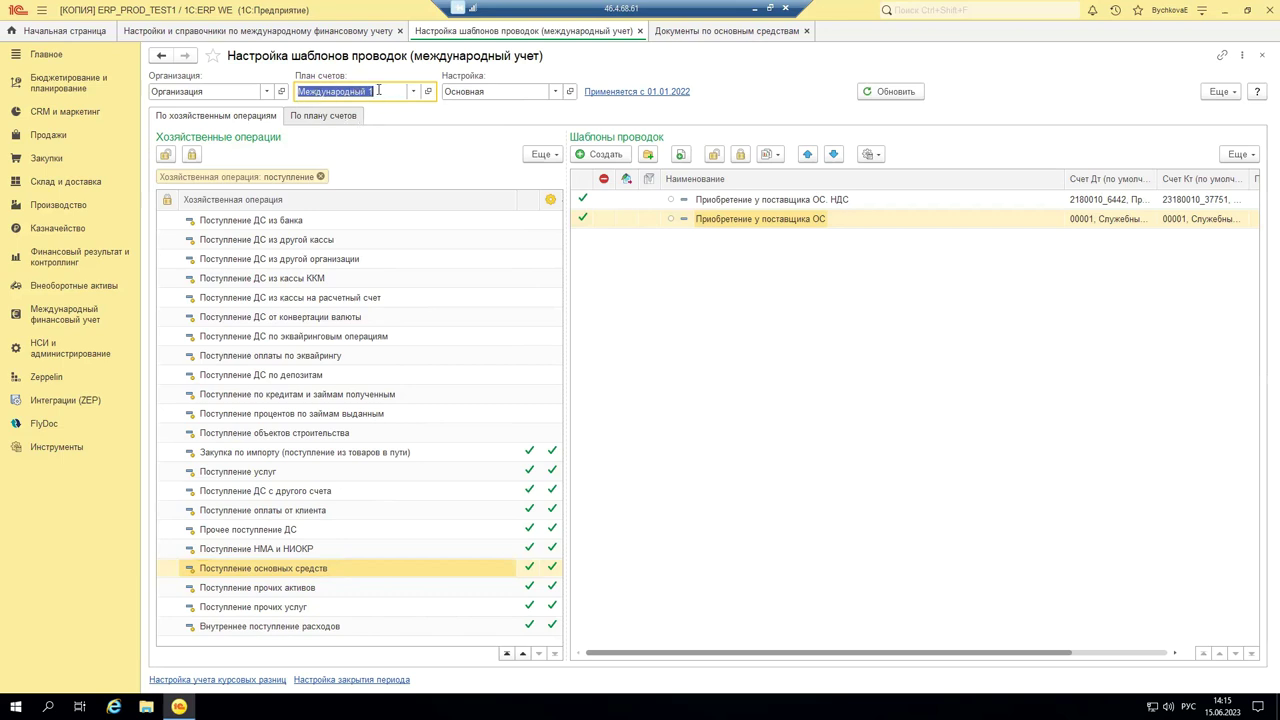
{"action": "left_click", "coordinate": [378, 90]}
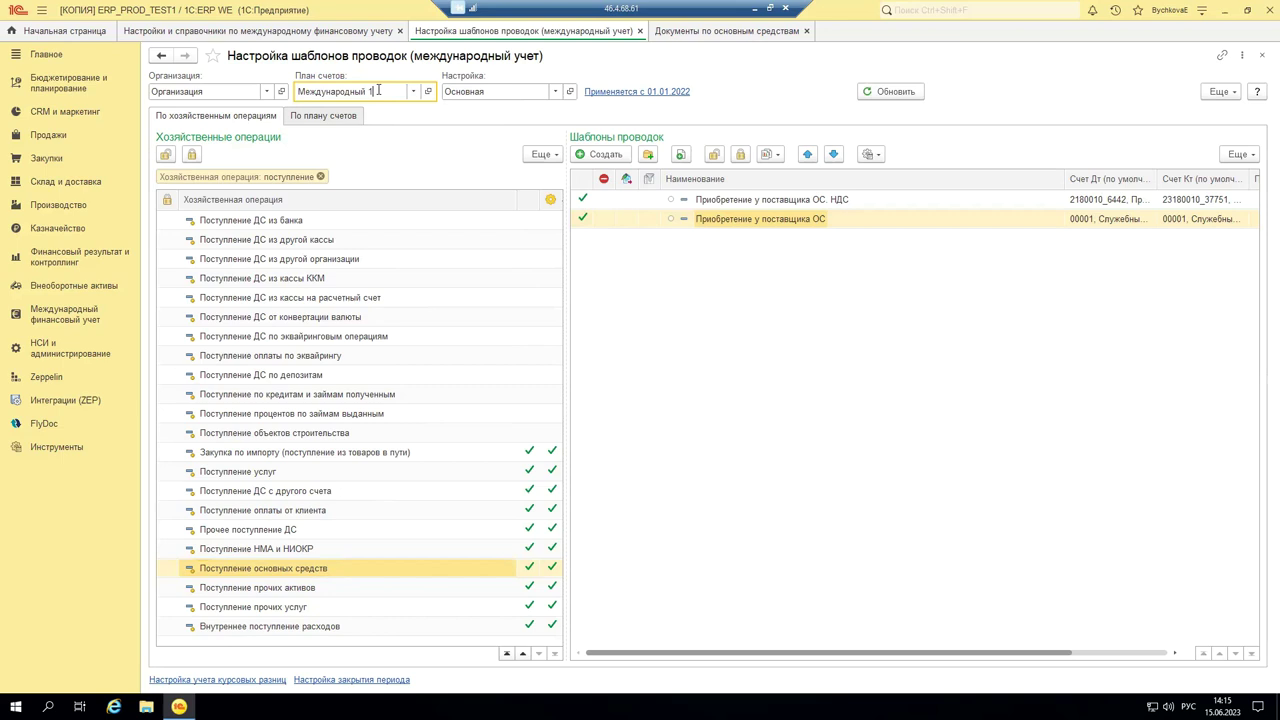
Step: Open the business operation Поступление основных средств, review its accounting reflection and linked documents, and close its card
{"action": "left_click", "coordinate": [274, 569]}
{"action": "double_click", "coordinate": [274, 569]}
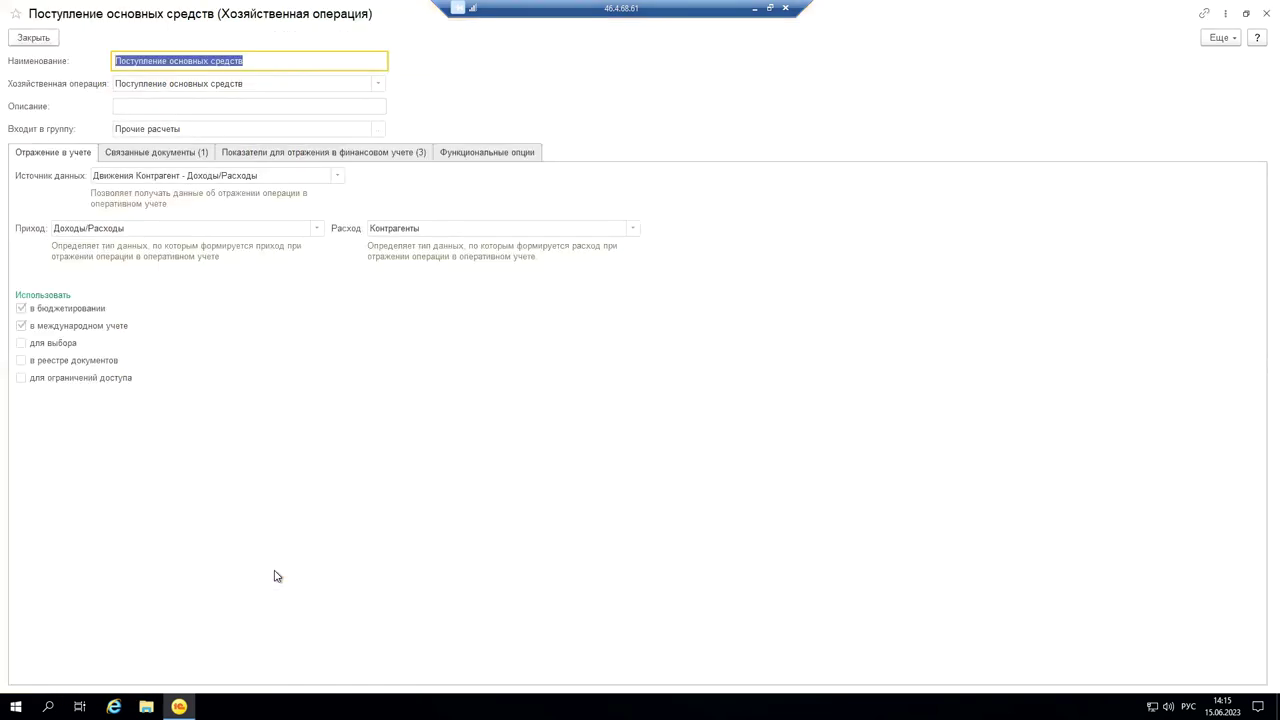
{"action": "left_click", "coordinate": [250, 61]}
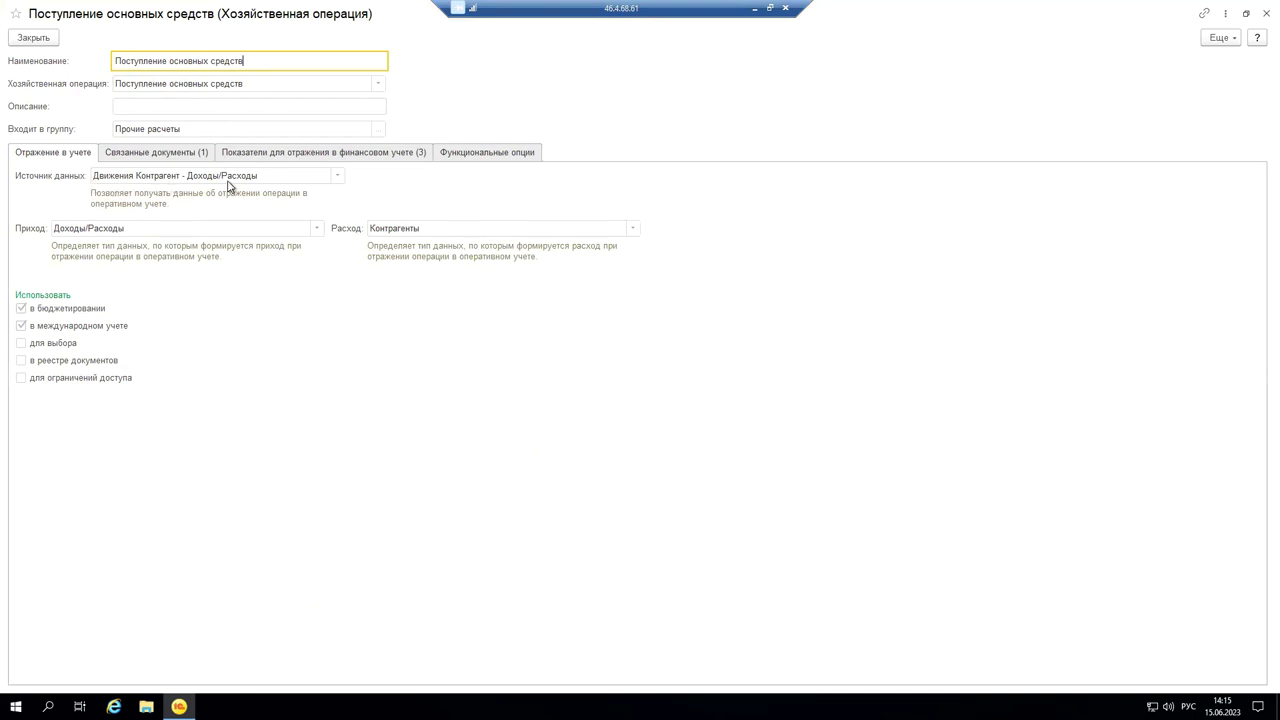
{"action": "left_click", "coordinate": [177, 157]}
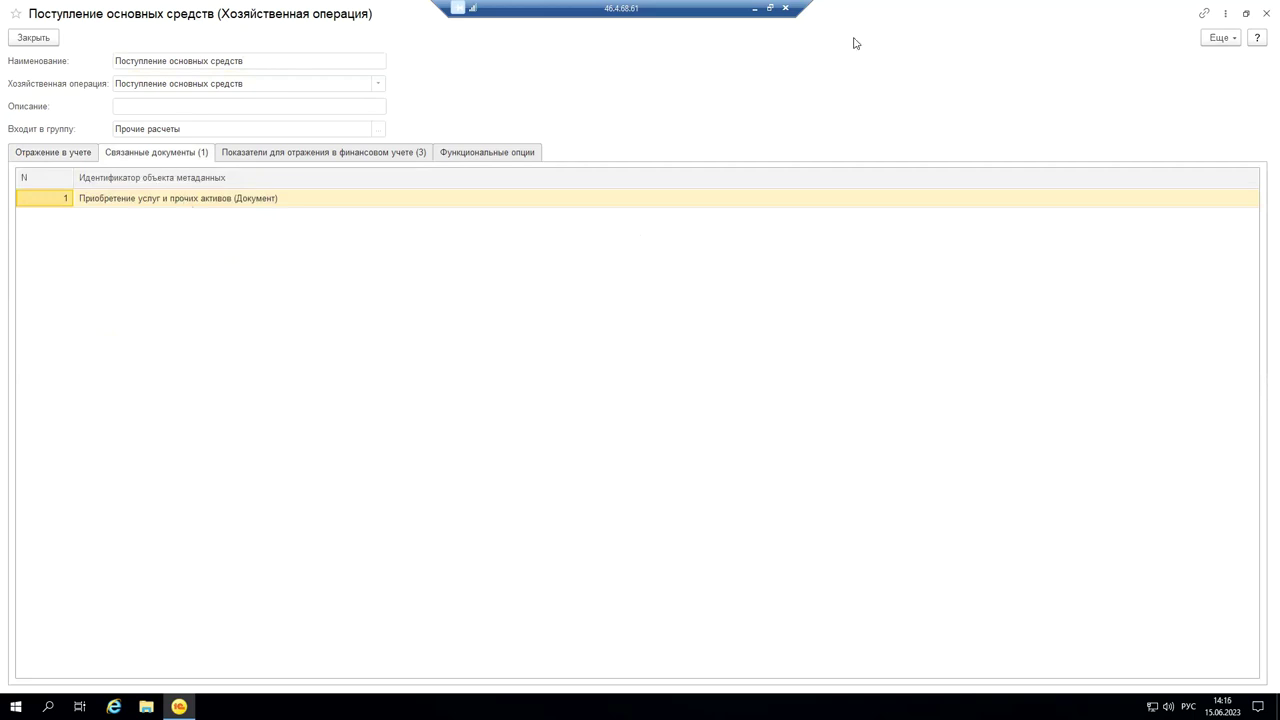
{"action": "left_click", "coordinate": [1262, 14]}
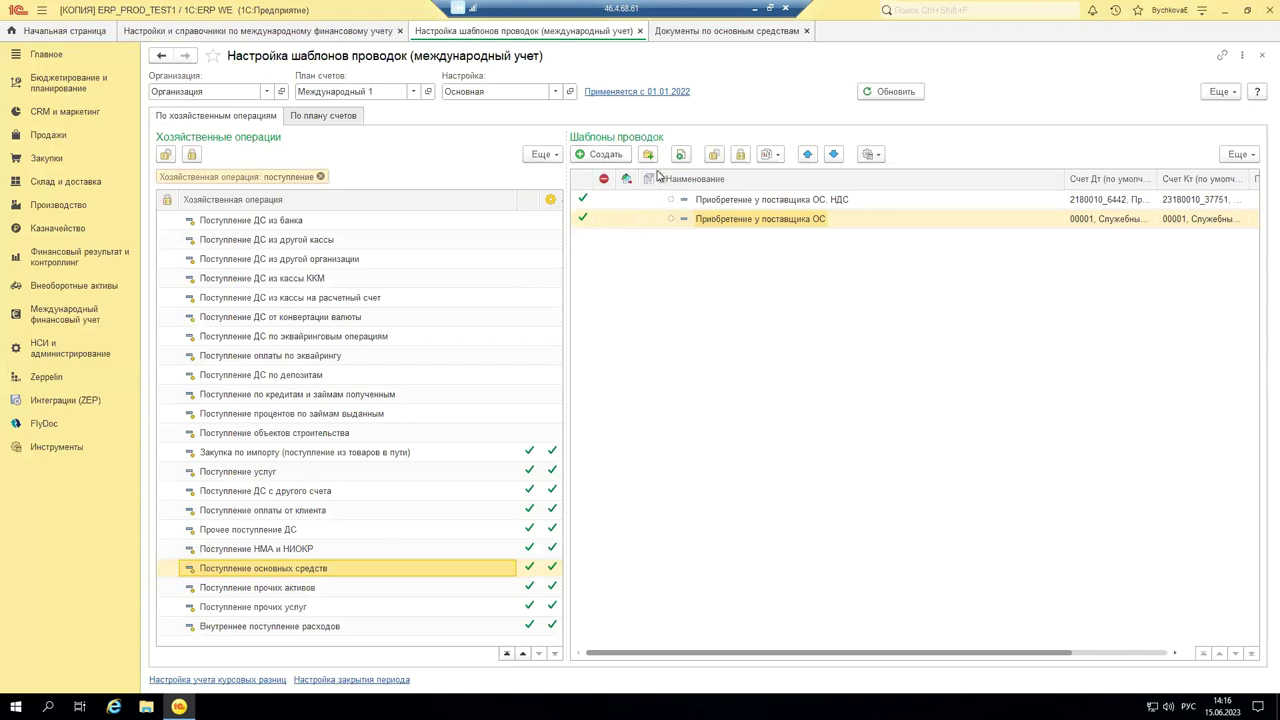
Step: Open the posting template Приобретение у поставщика ОС and choose Группа финансового учета доходов/расходов as the debit account refinement source
{"action": "double_click", "coordinate": [748, 222]}
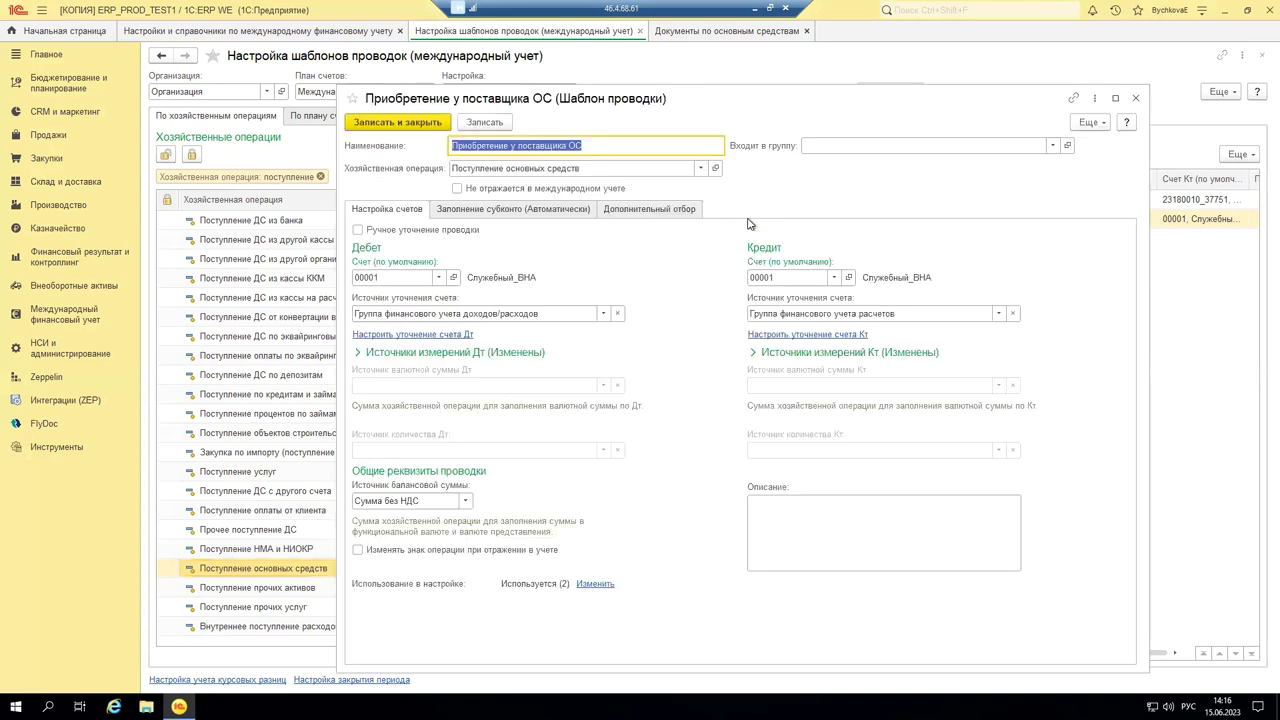
{"action": "left_click", "coordinate": [597, 146]}
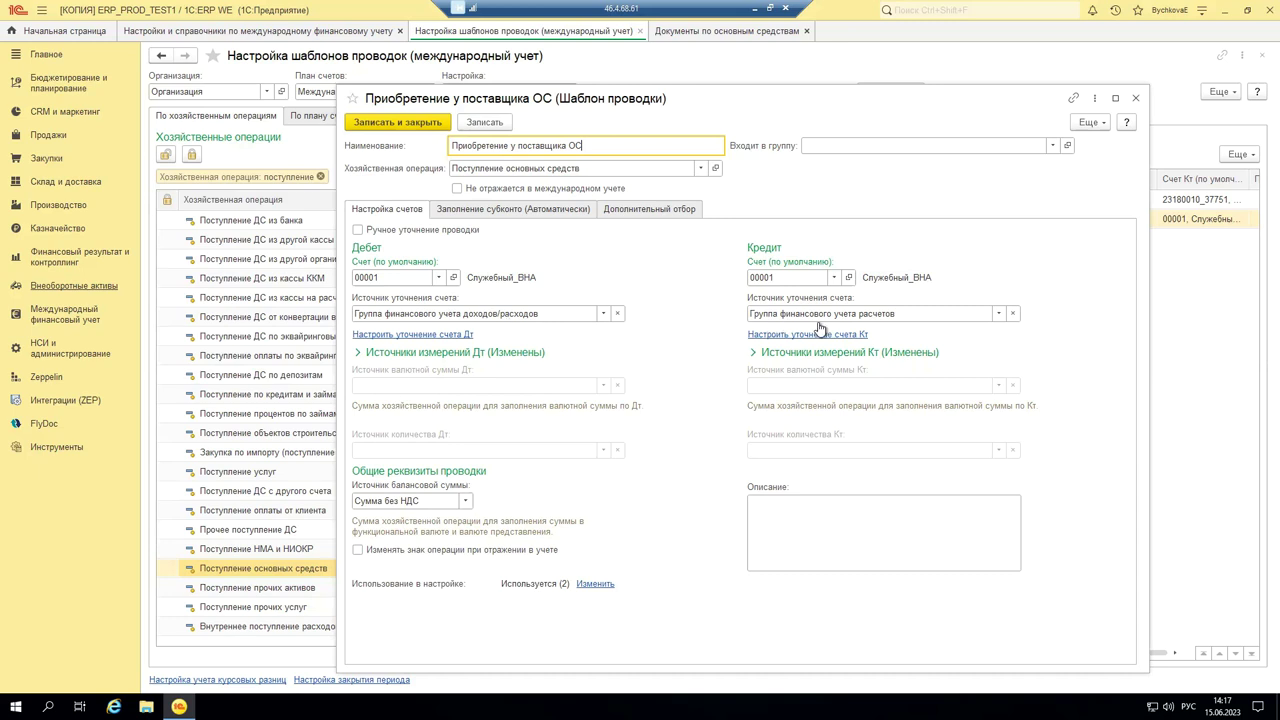
{"action": "left_click", "coordinate": [603, 314]}
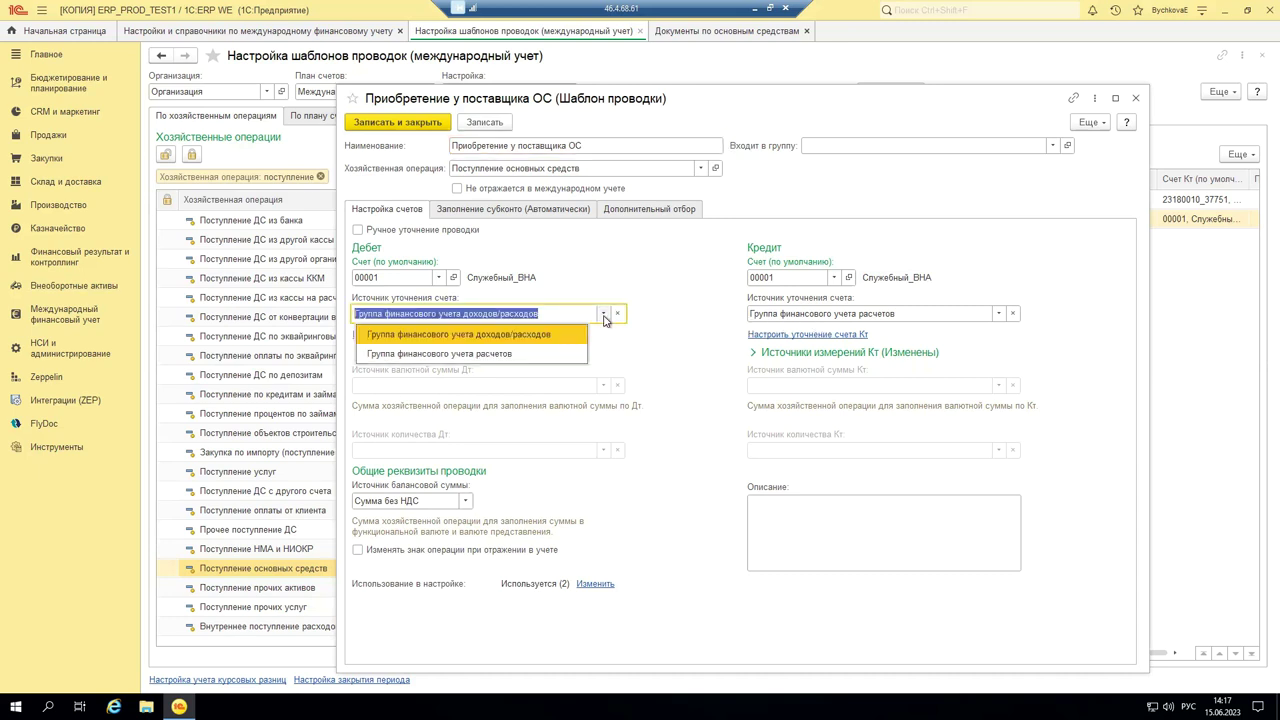
{"action": "left_click", "coordinate": [515, 334]}
{"action": "left_click", "coordinate": [999, 314]}
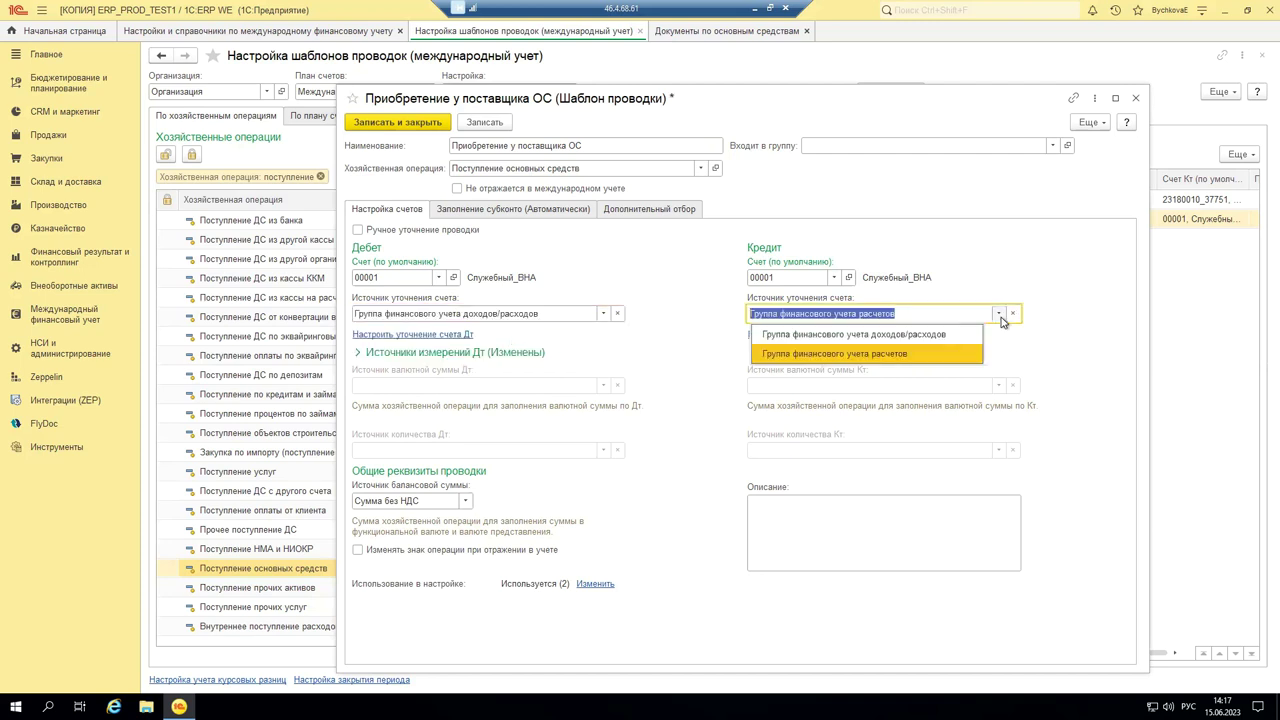
{"action": "left_click", "coordinate": [999, 314]}
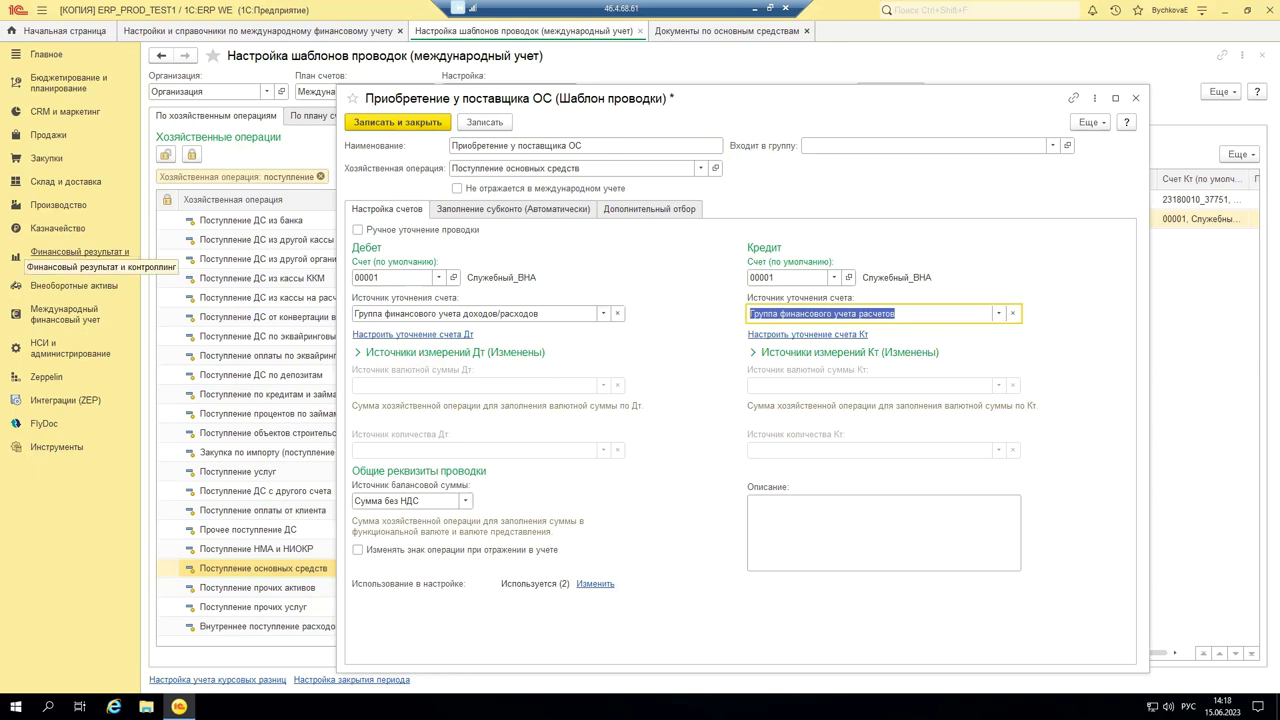
Step: Open the template's debit account refinement, filter the groups by С настроенным счетом учета, review the mapping and close it
{"action": "left_click", "coordinate": [437, 336]}
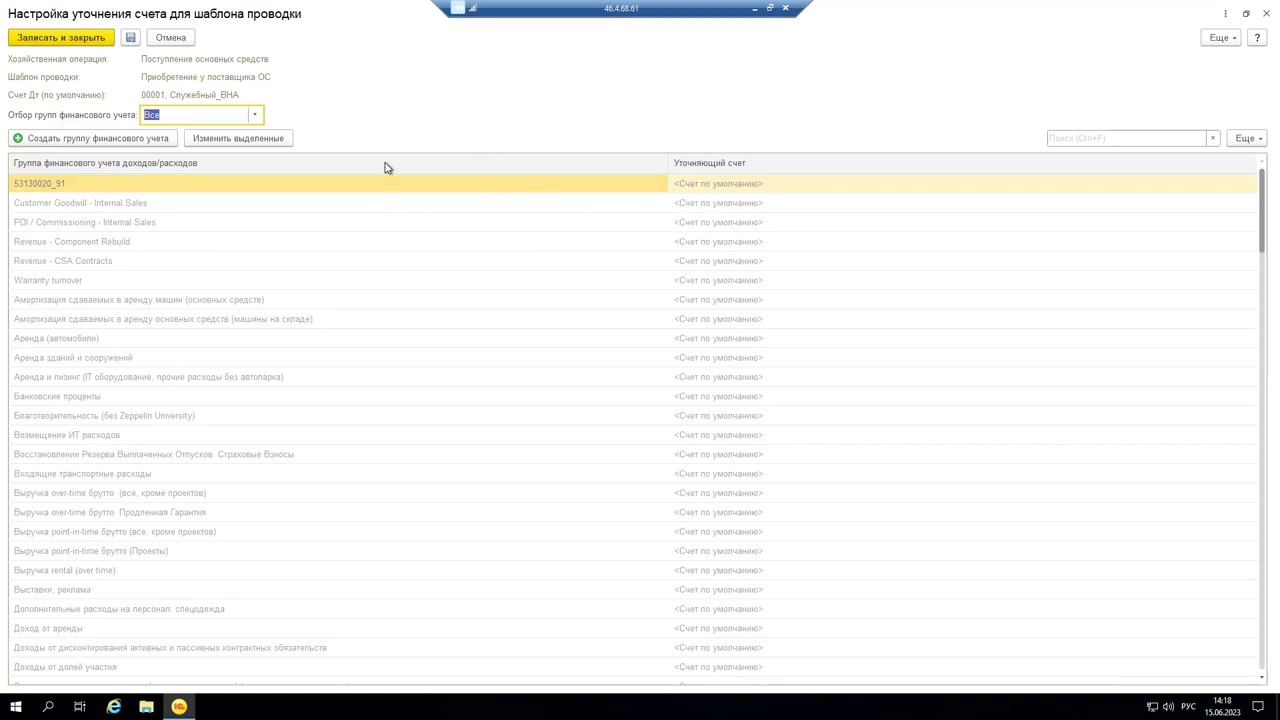
{"action": "left_click", "coordinate": [254, 115]}
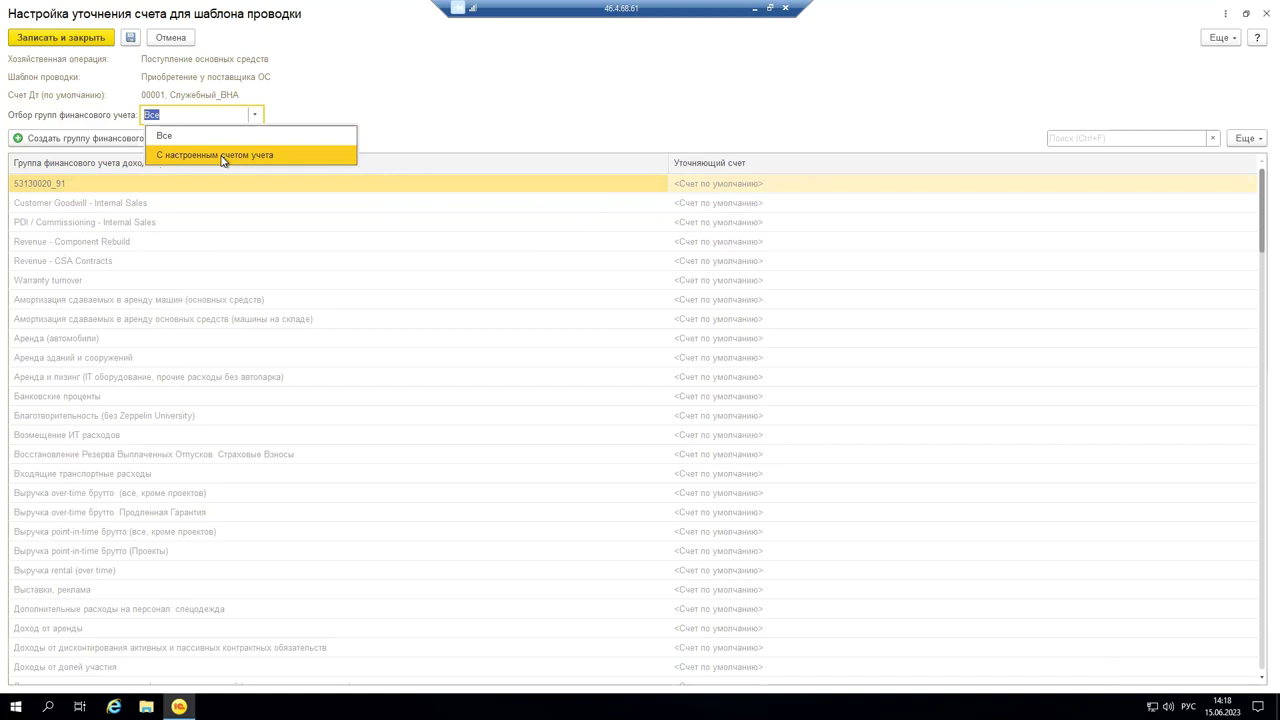
{"action": "left_click", "coordinate": [222, 156]}
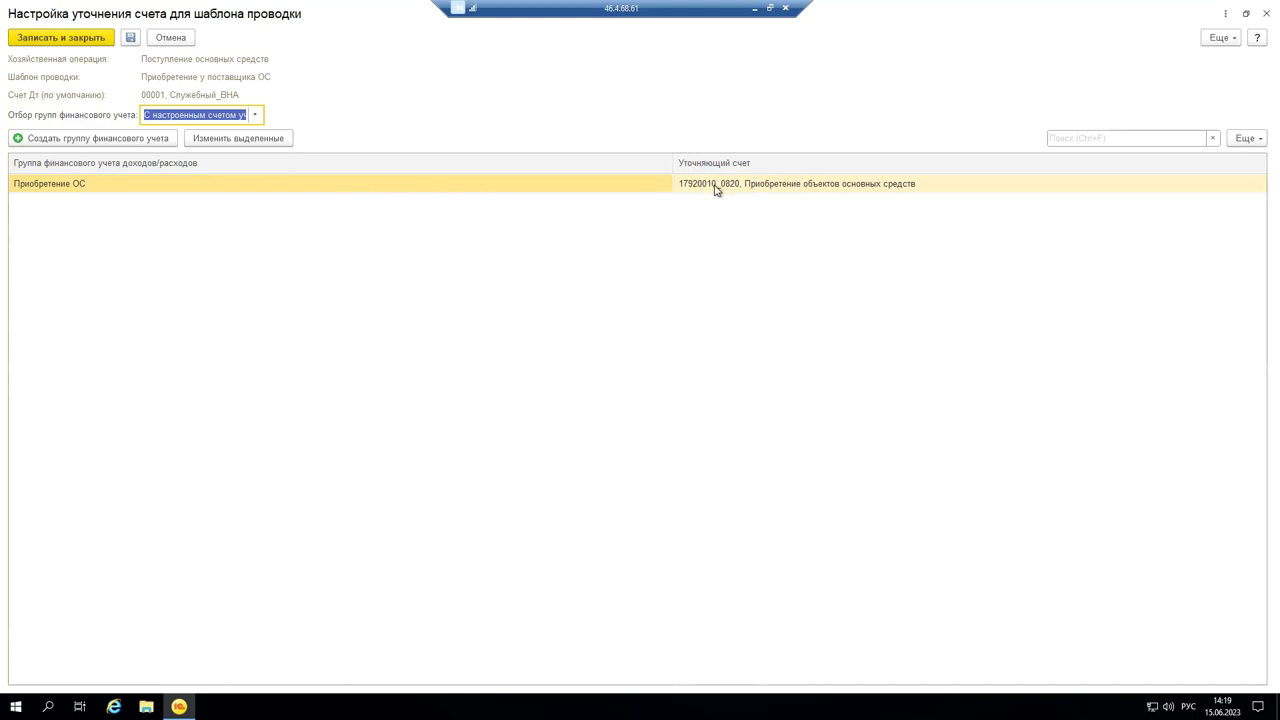
{"action": "left_click", "coordinate": [1264, 14]}
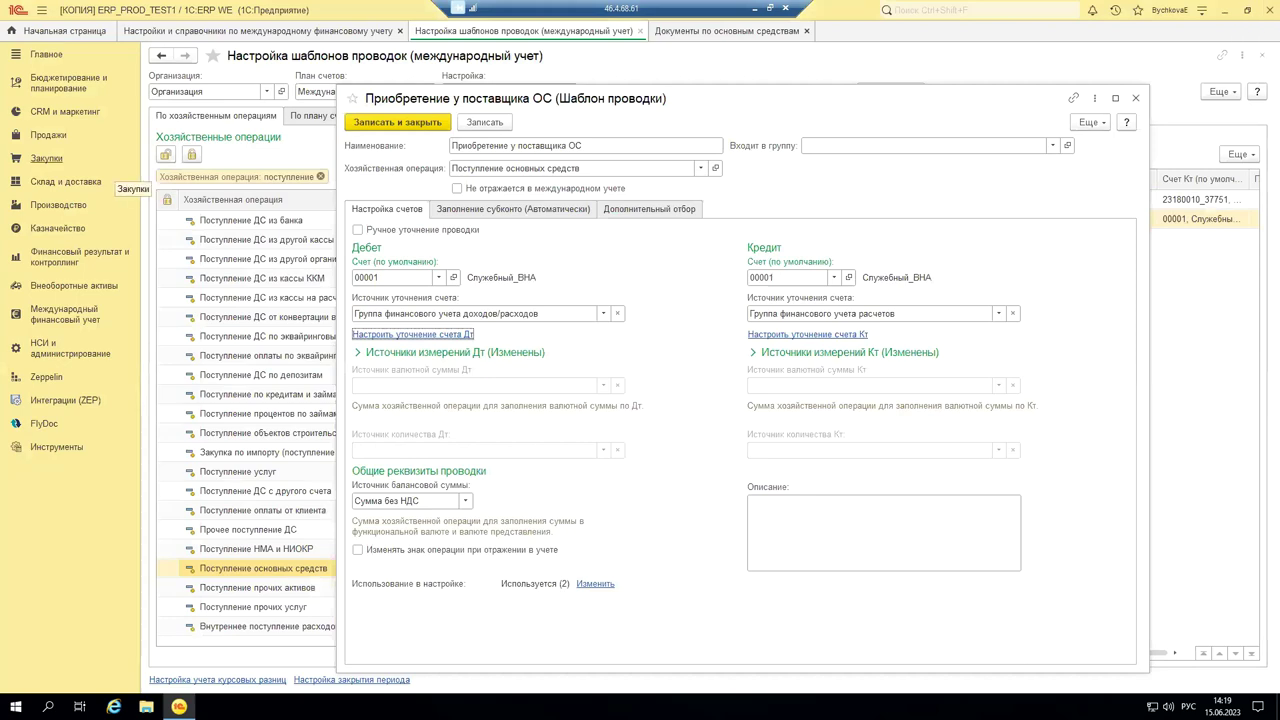
Step: Open the template's credit account refinement, filter the groups by С настроенным счетом учета, review the mapping and close it
{"action": "left_click", "coordinate": [841, 337]}
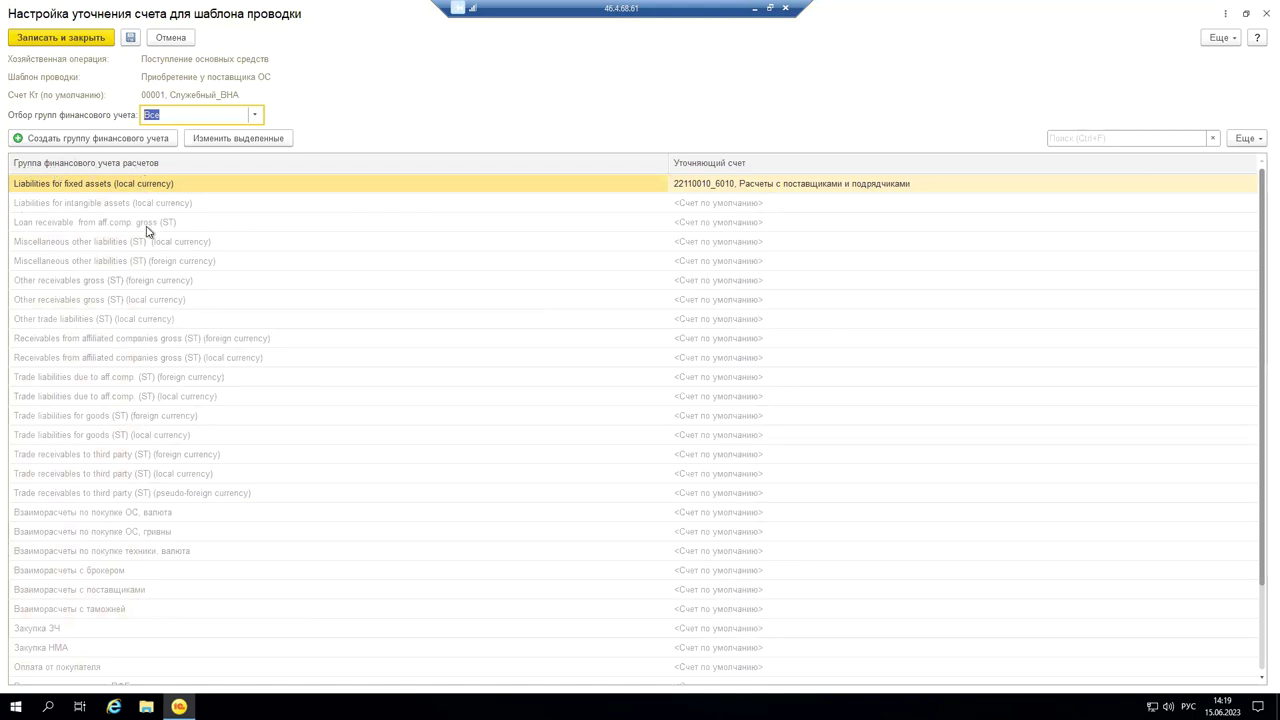
{"action": "left_click", "coordinate": [254, 115]}
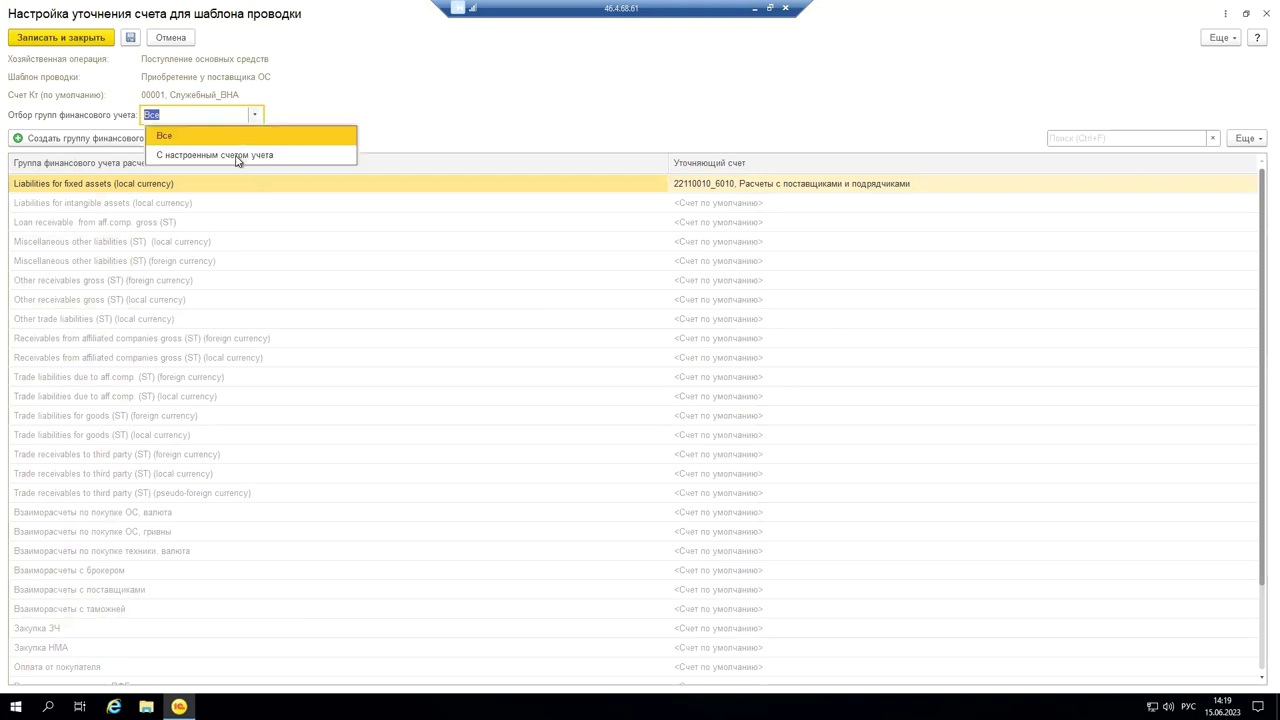
{"action": "left_click", "coordinate": [237, 158]}
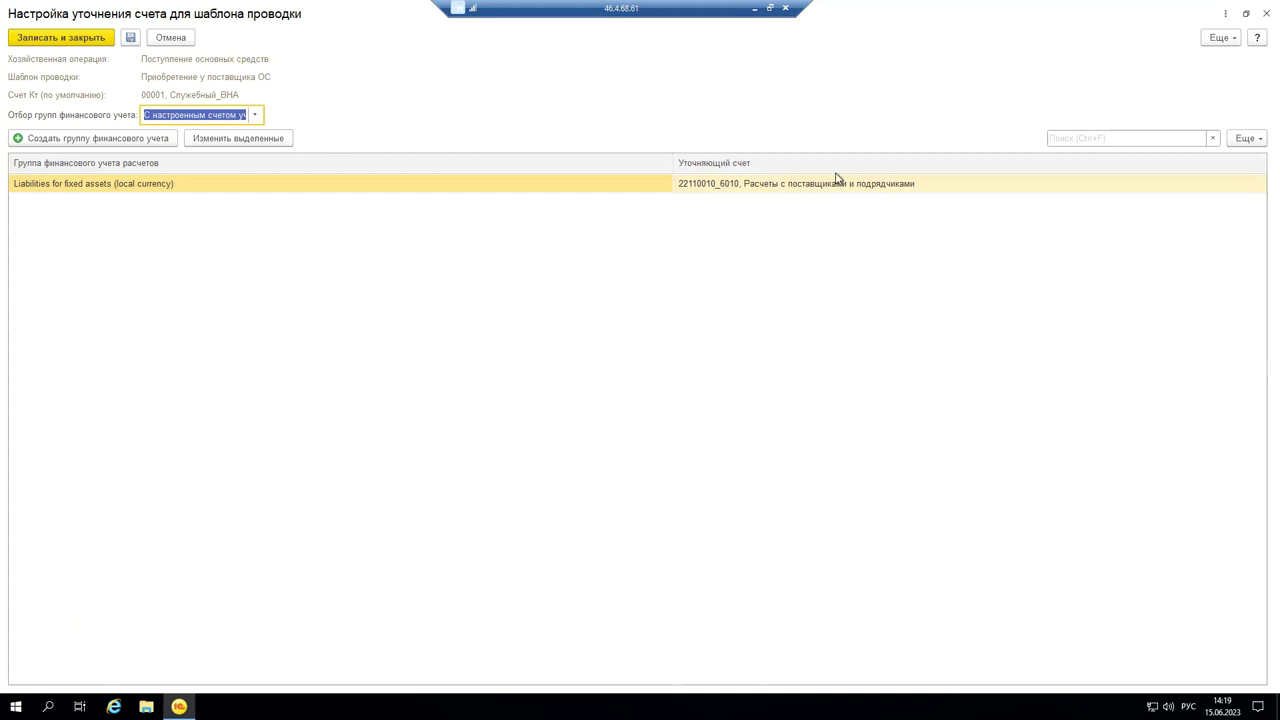
{"action": "left_click", "coordinate": [1262, 14]}
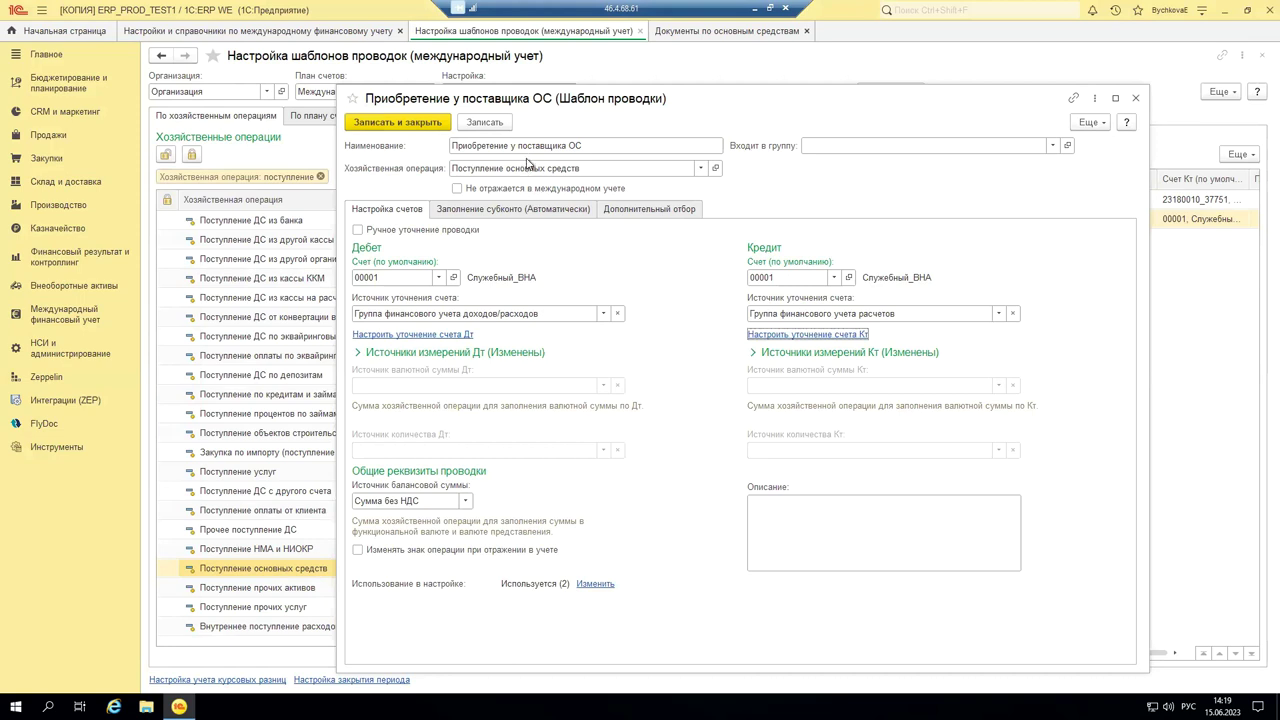
Step: Expand the debit and credit dimension sources of the template to review the department and activity direction sources, and collapse both
{"action": "left_click", "coordinate": [447, 354]}
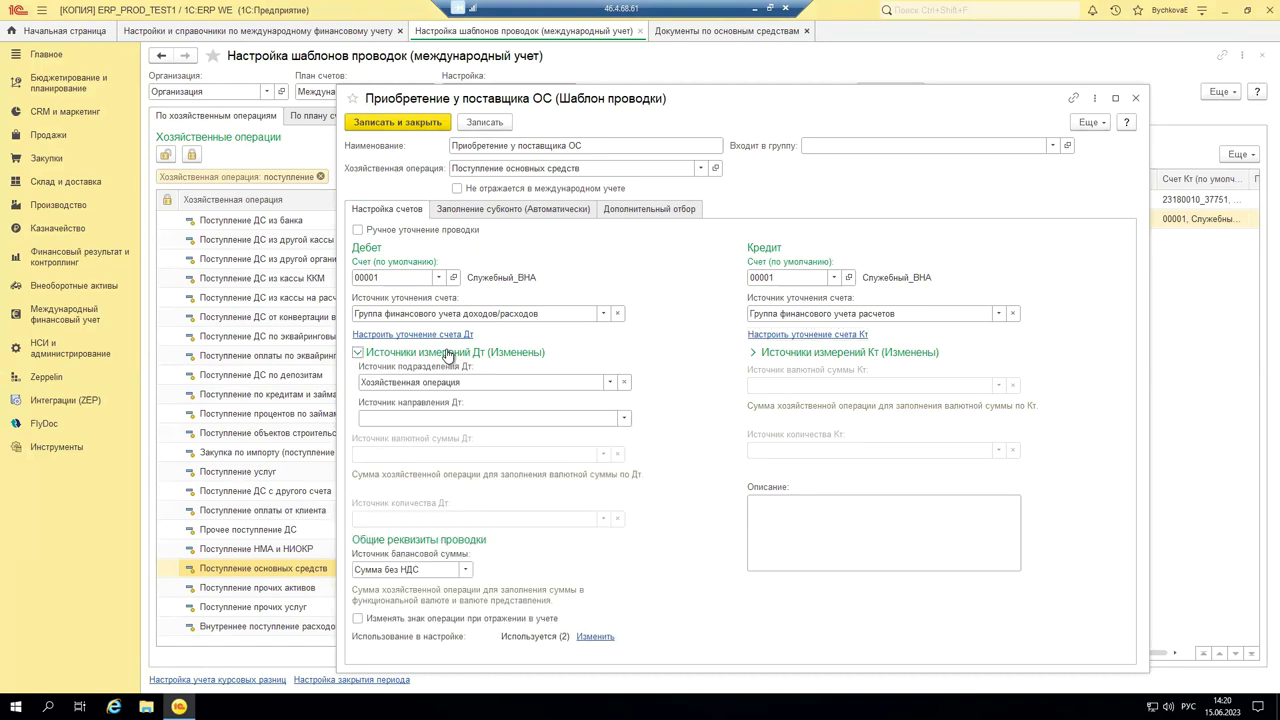
{"action": "left_click", "coordinate": [820, 356]}
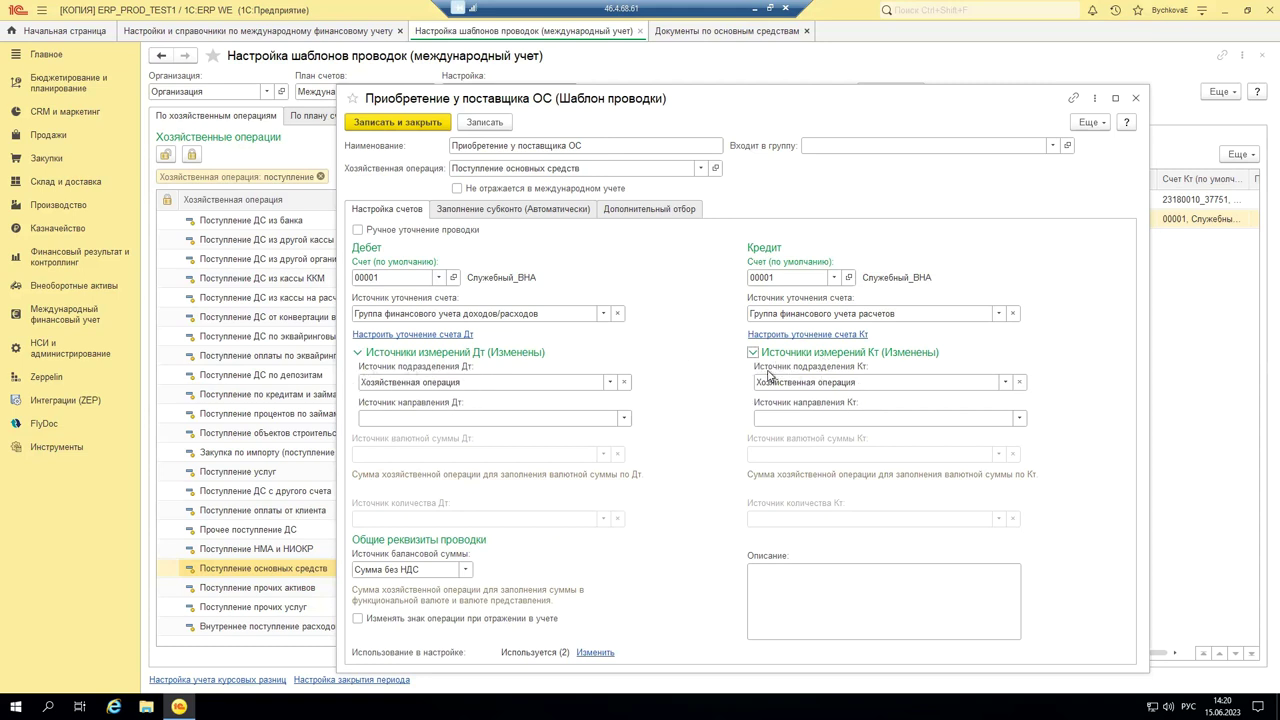
{"action": "left_click", "coordinate": [442, 356]}
{"action": "left_click", "coordinate": [843, 358]}
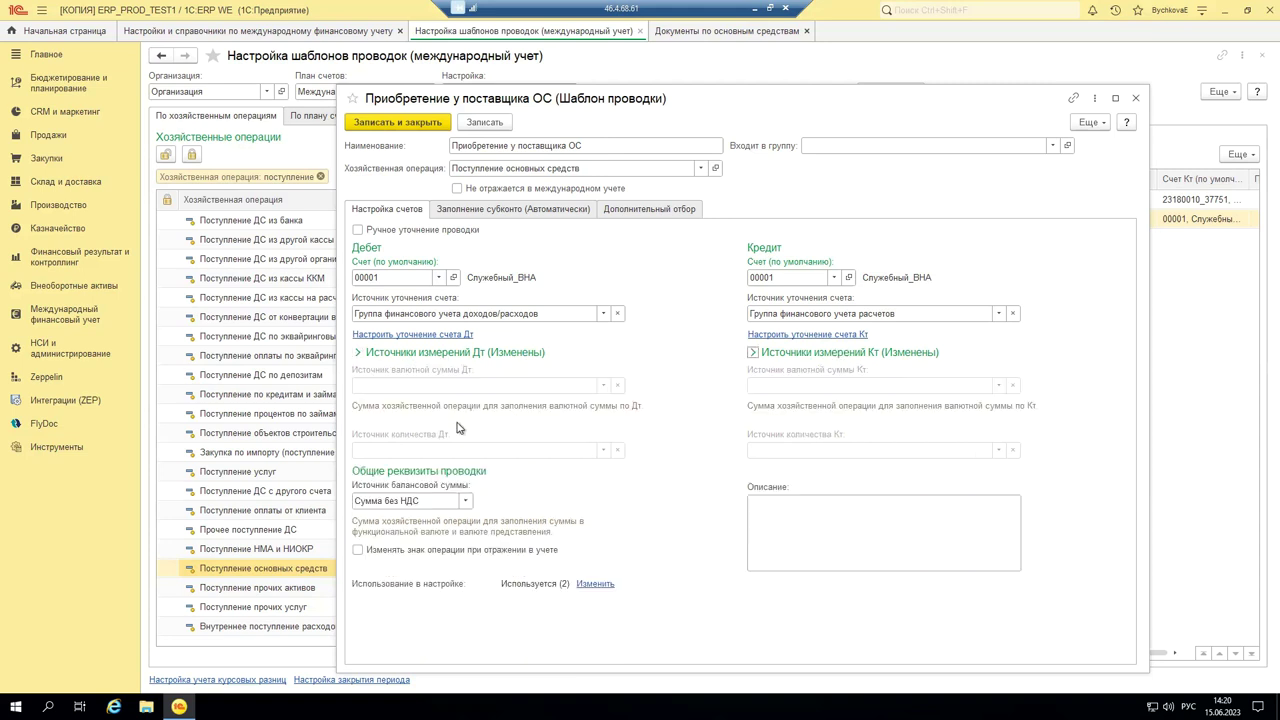
{"action": "left_click", "coordinate": [458, 358]}
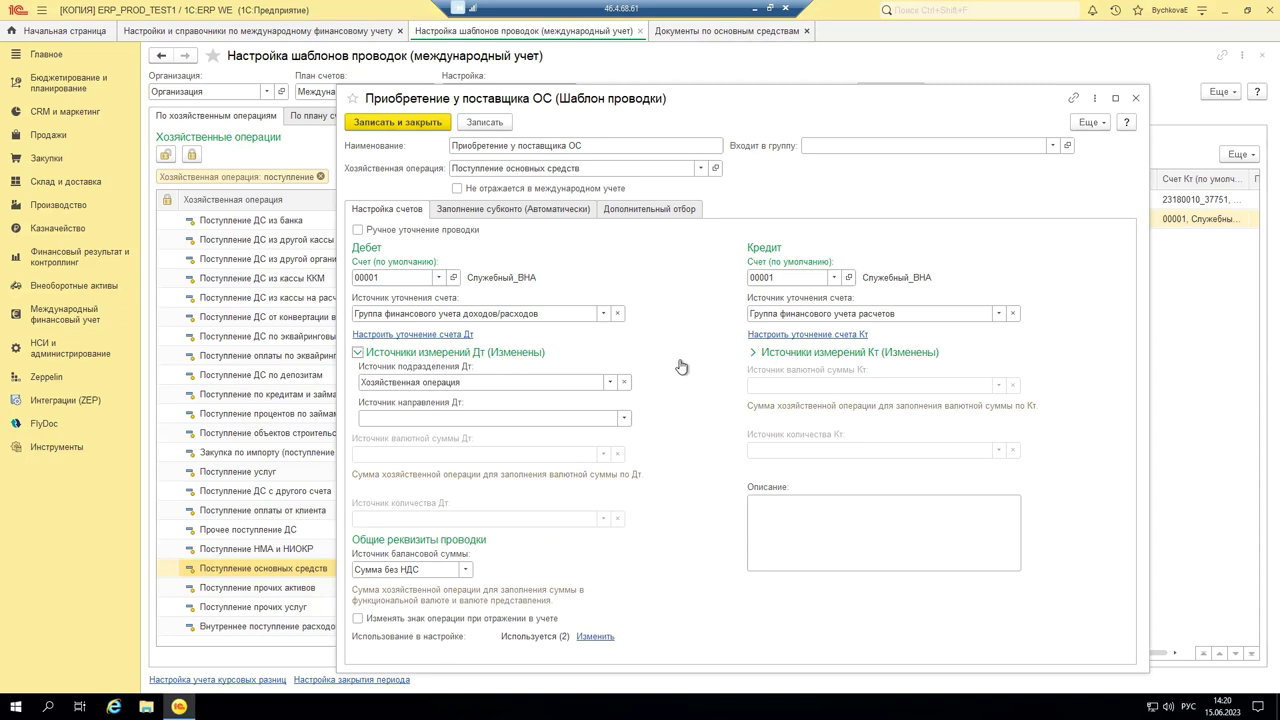
{"action": "left_click", "coordinate": [838, 355]}
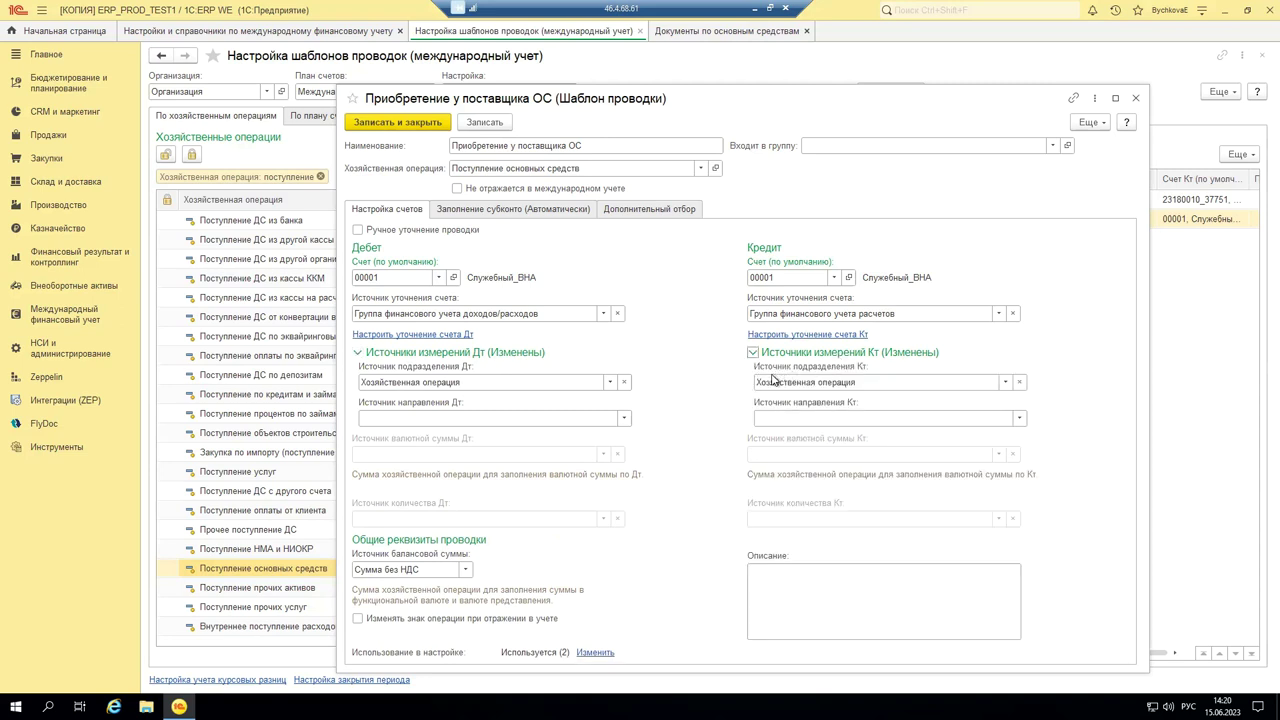
{"action": "left_click", "coordinate": [800, 355]}
{"action": "left_click", "coordinate": [440, 358]}
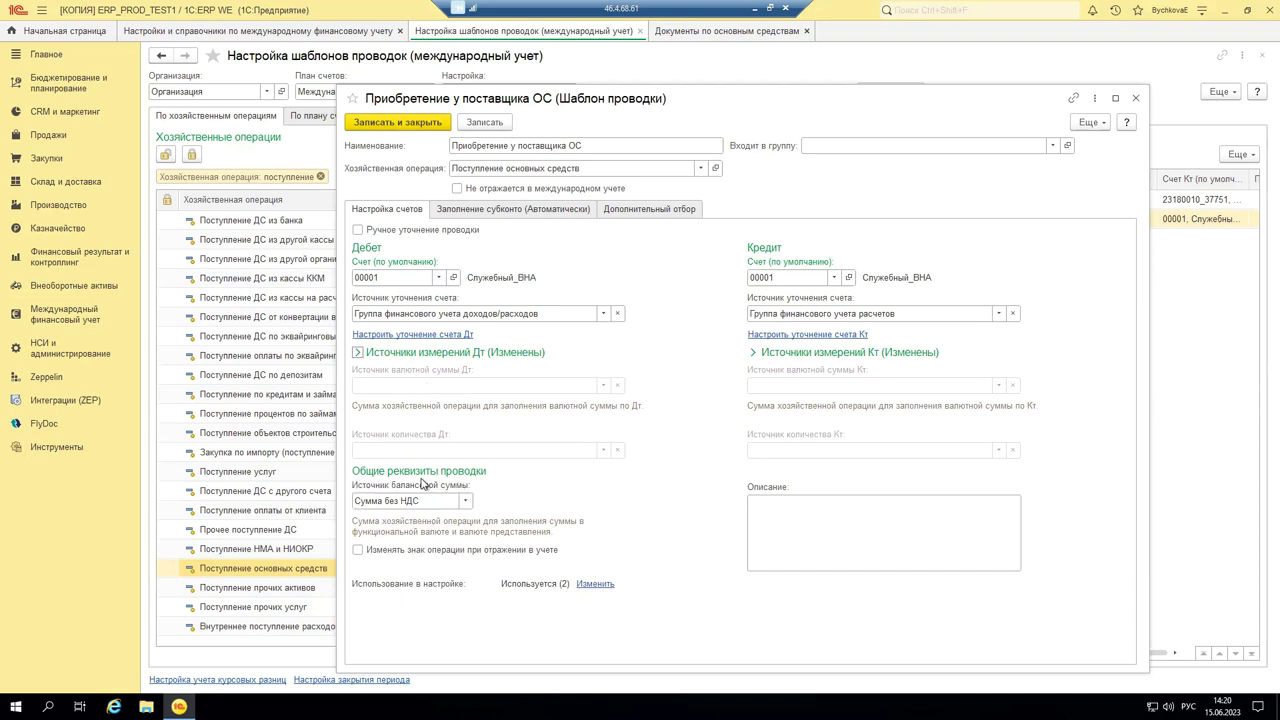
Step: Set the template's balance amount source to Сумма без НДС
{"action": "left_click", "coordinate": [465, 501]}
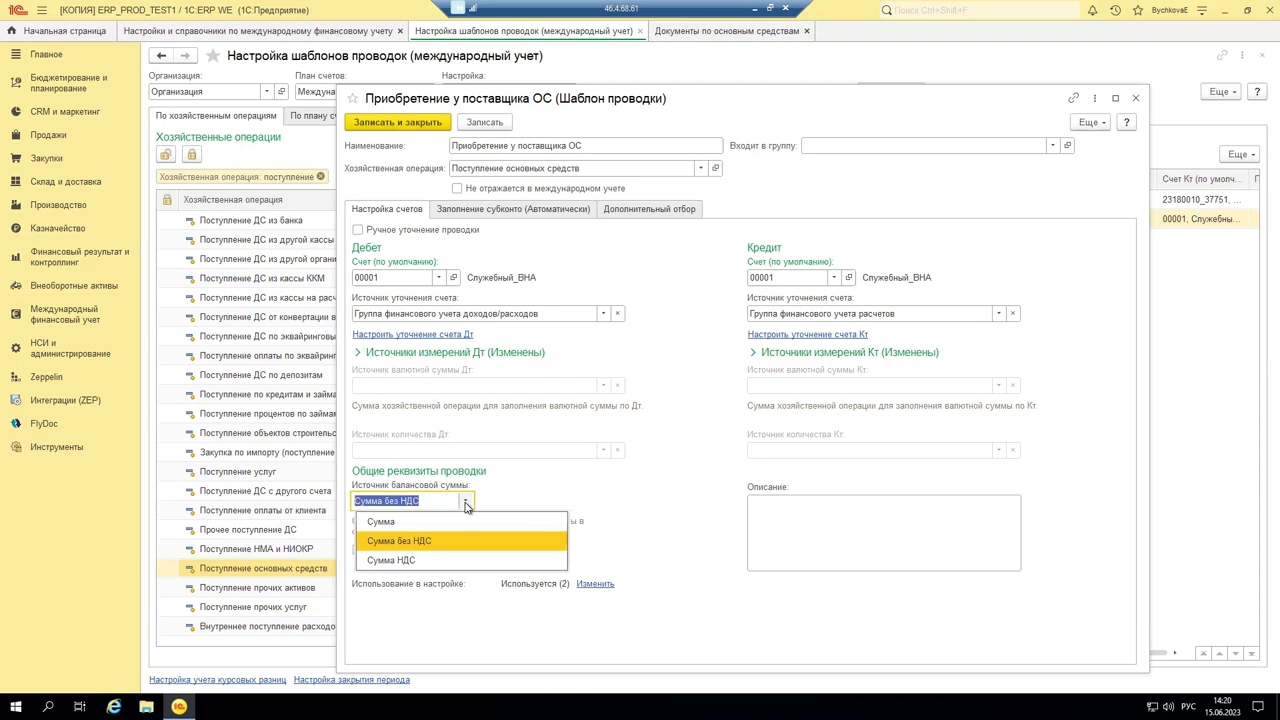
{"action": "left_click", "coordinate": [415, 544]}
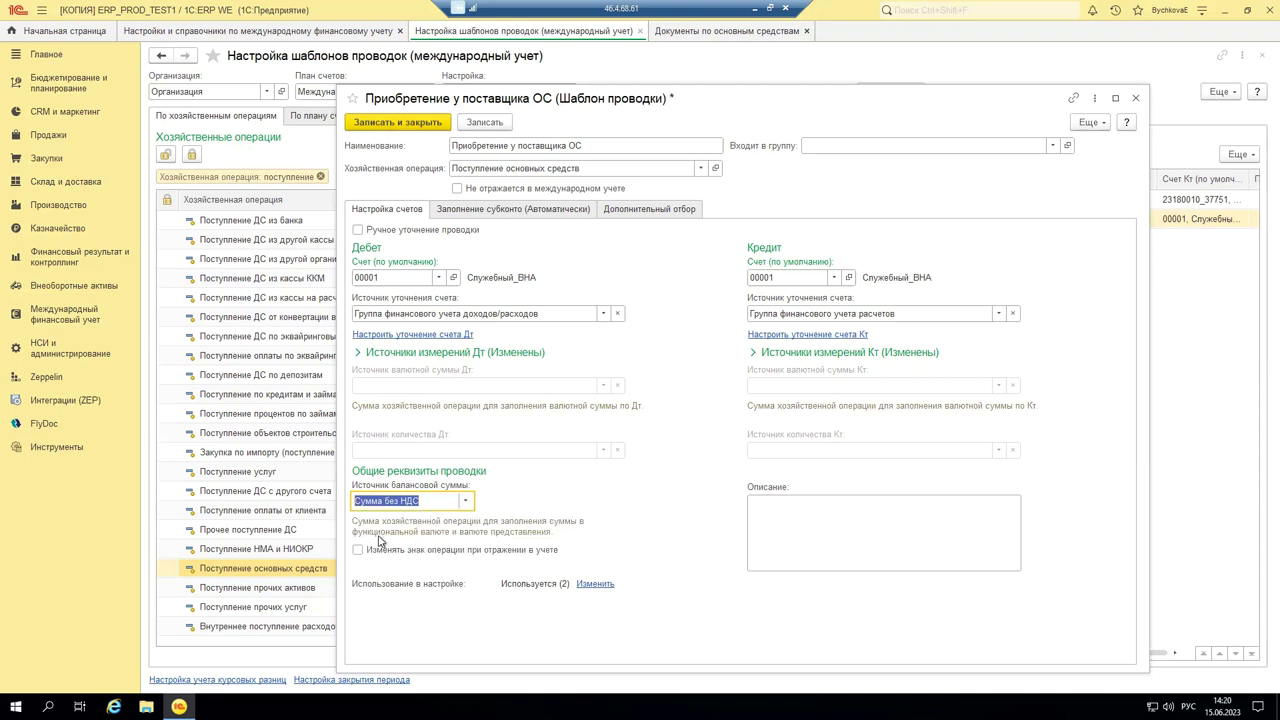
{"action": "left_click", "coordinate": [423, 500]}
Step: Review the fields available for the template's additional filter through a temporary new condition, and delete that condition
{"action": "left_click", "coordinate": [650, 212]}
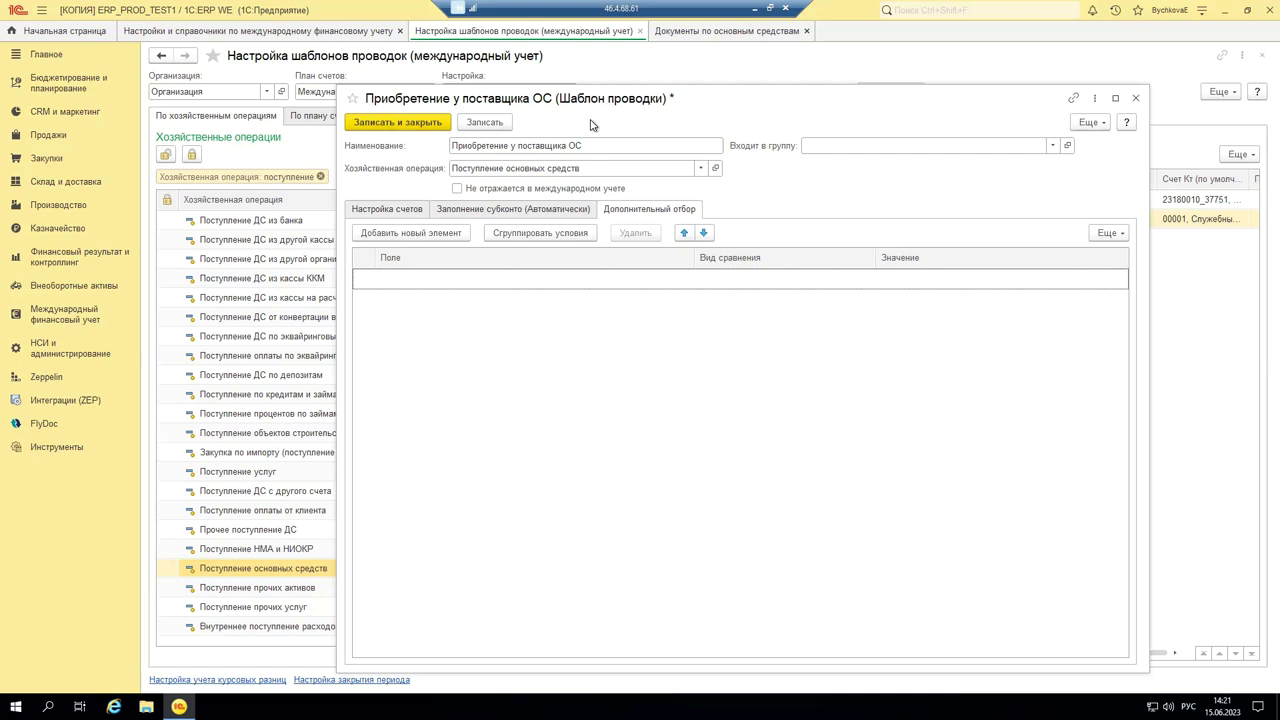
{"action": "left_click", "coordinate": [456, 233]}
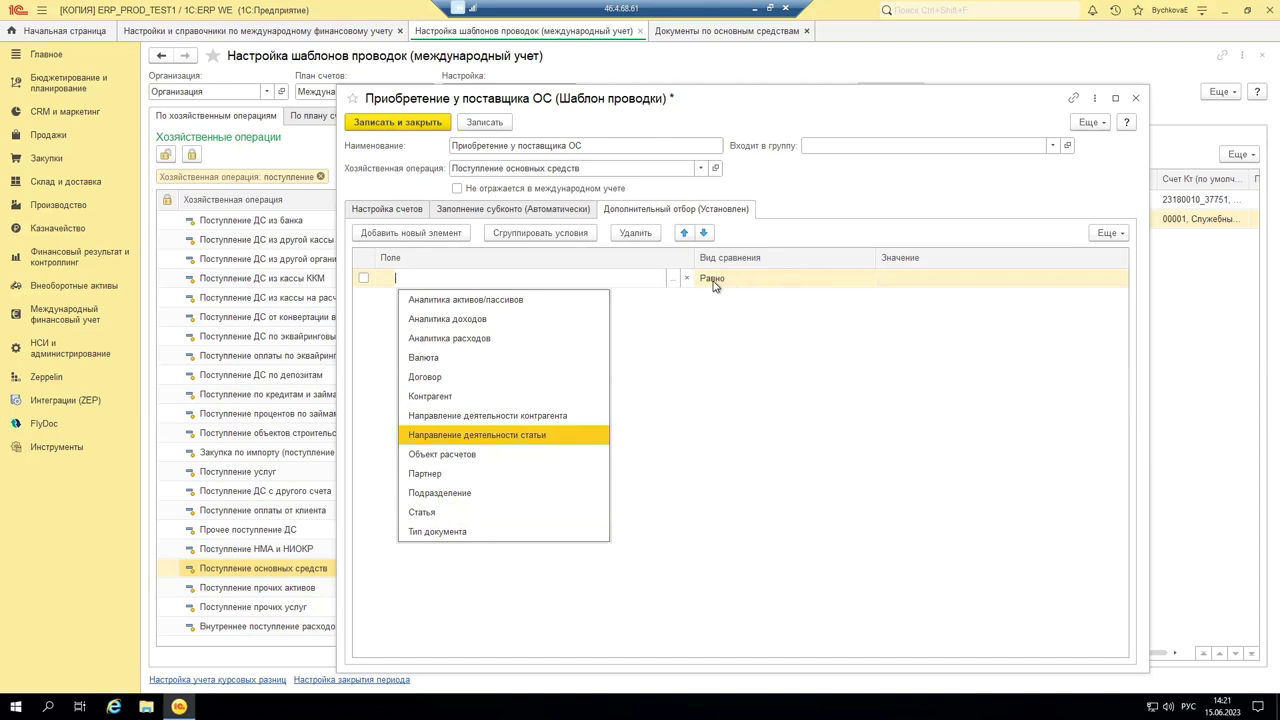
{"action": "left_click", "coordinate": [705, 405]}
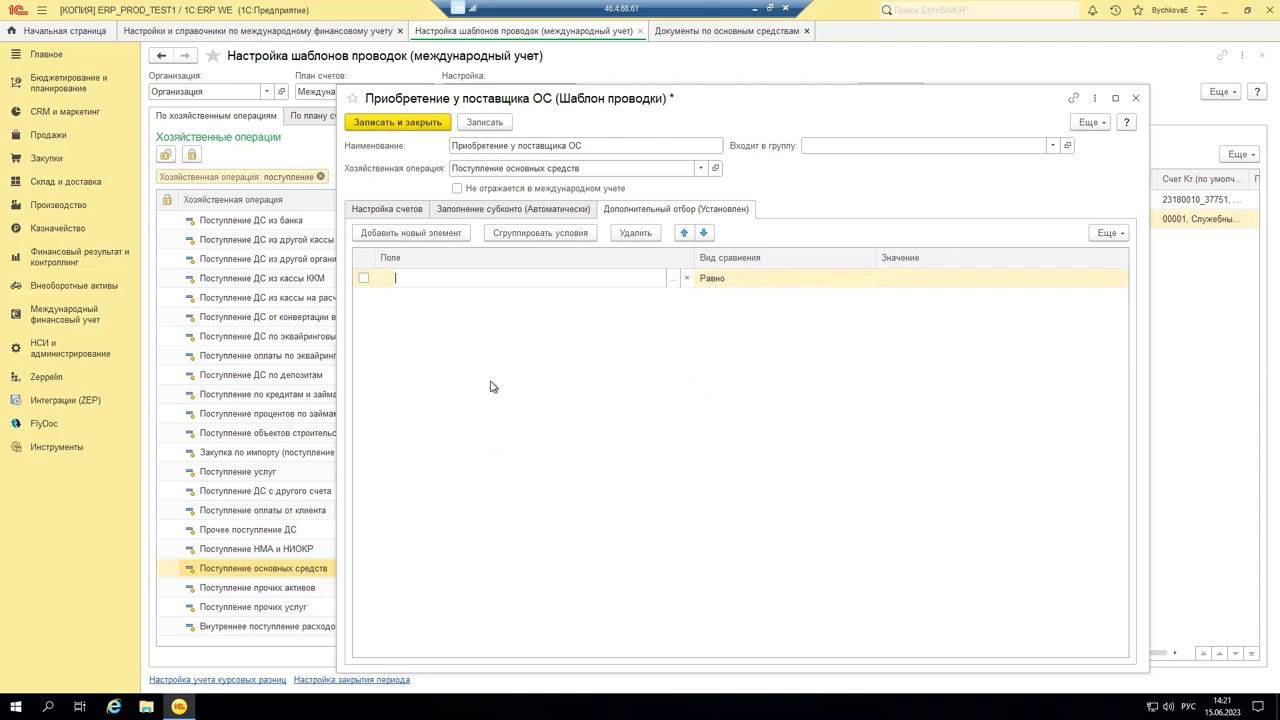
{"action": "right_click", "coordinate": [393, 283]}
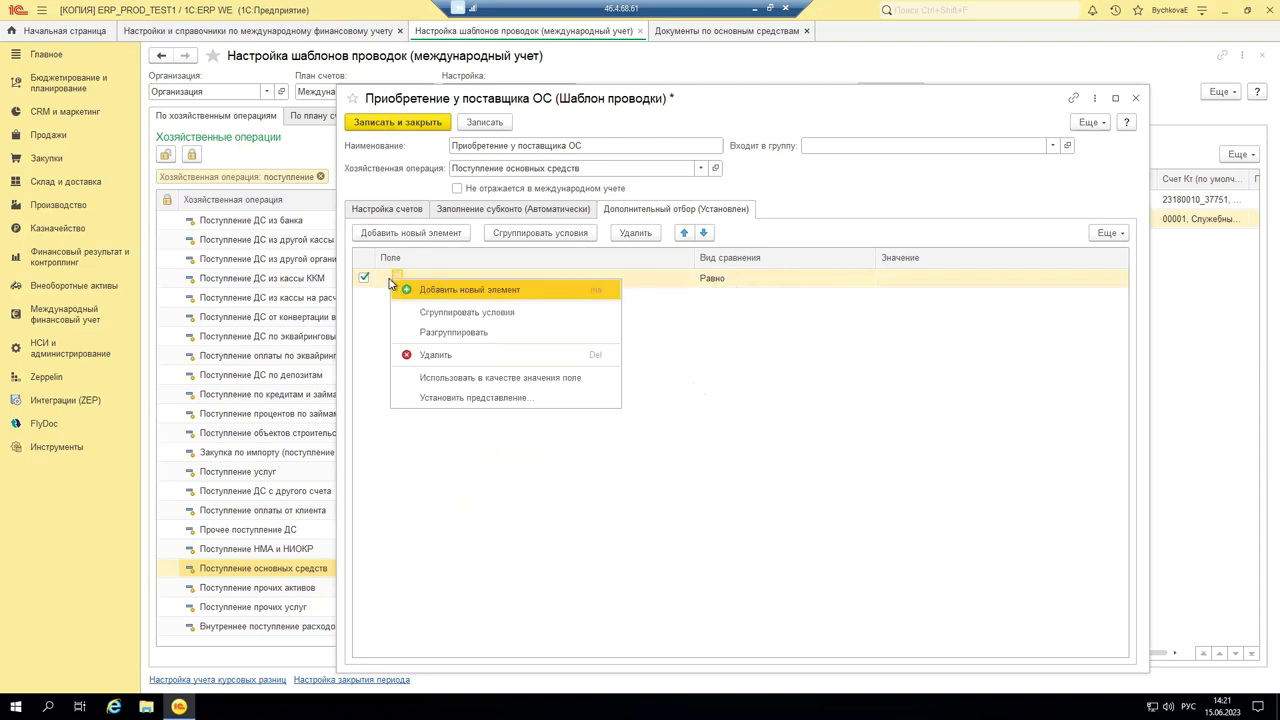
{"action": "left_click", "coordinate": [446, 358]}
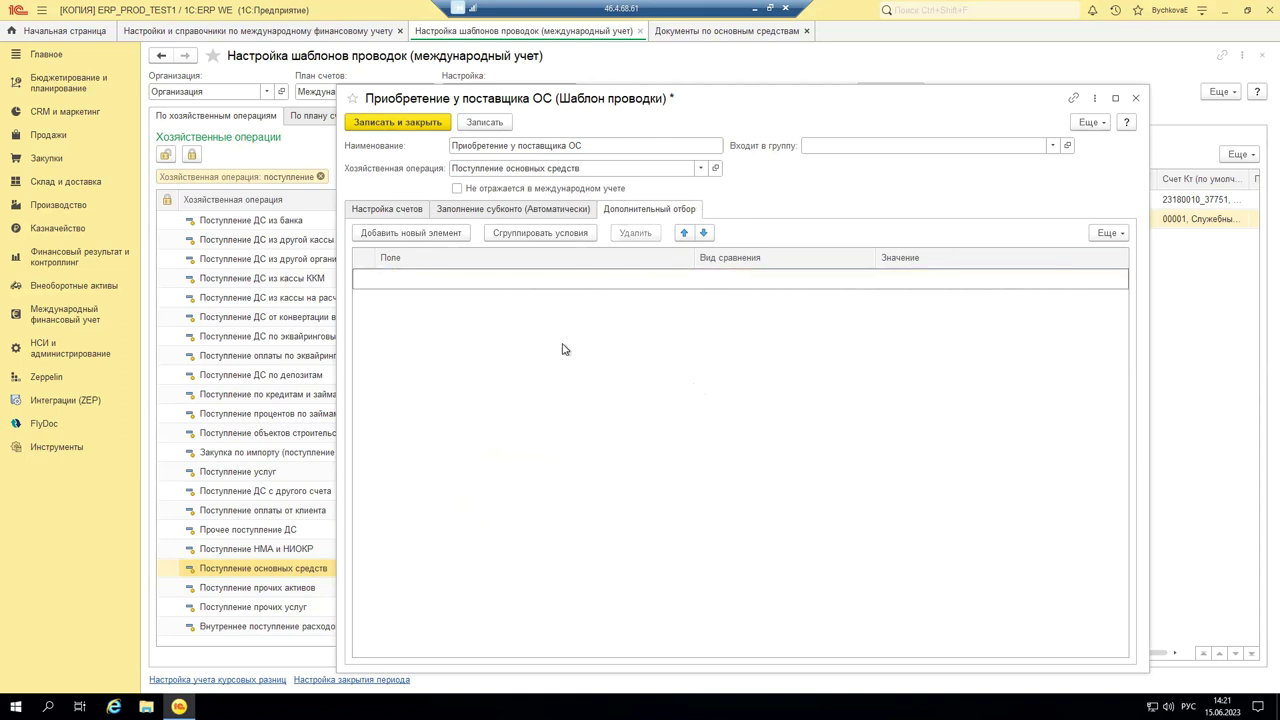
Step: Close the posting template and switch to the Документы по основным средствам list
{"action": "left_click", "coordinate": [1135, 101]}
{"action": "left_click", "coordinate": [788, 420]}
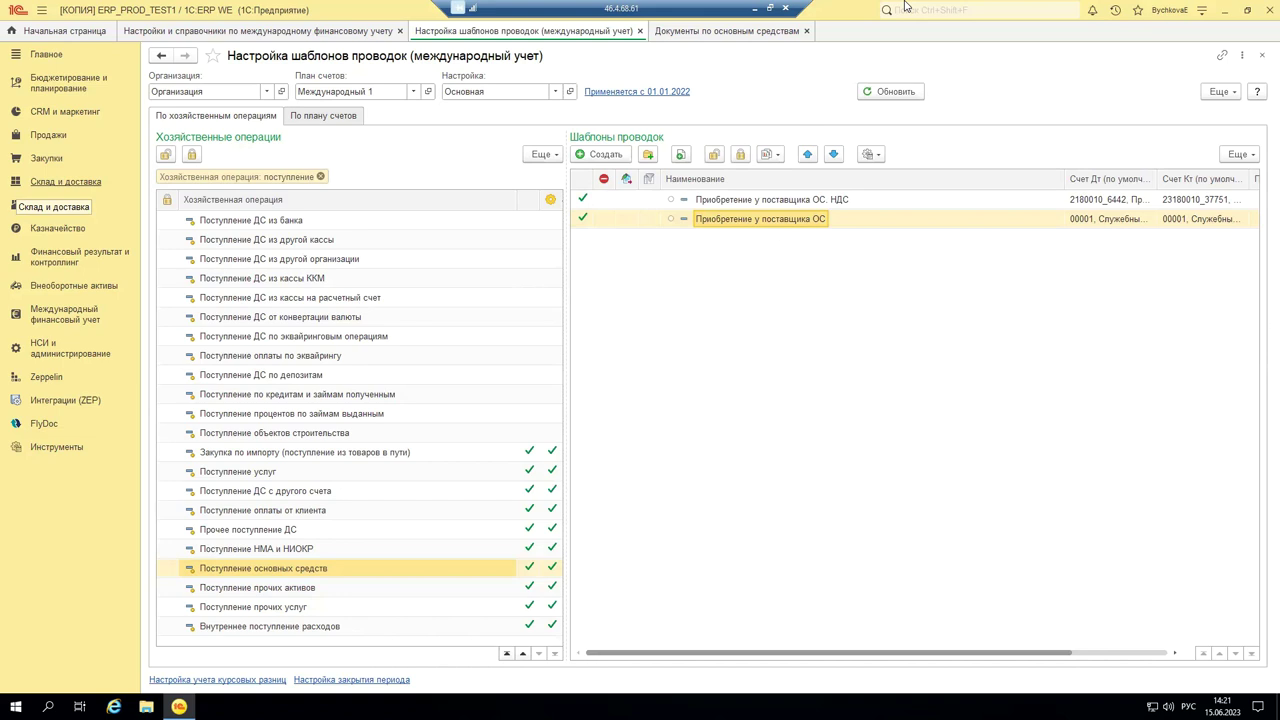
{"action": "left_click", "coordinate": [752, 31]}
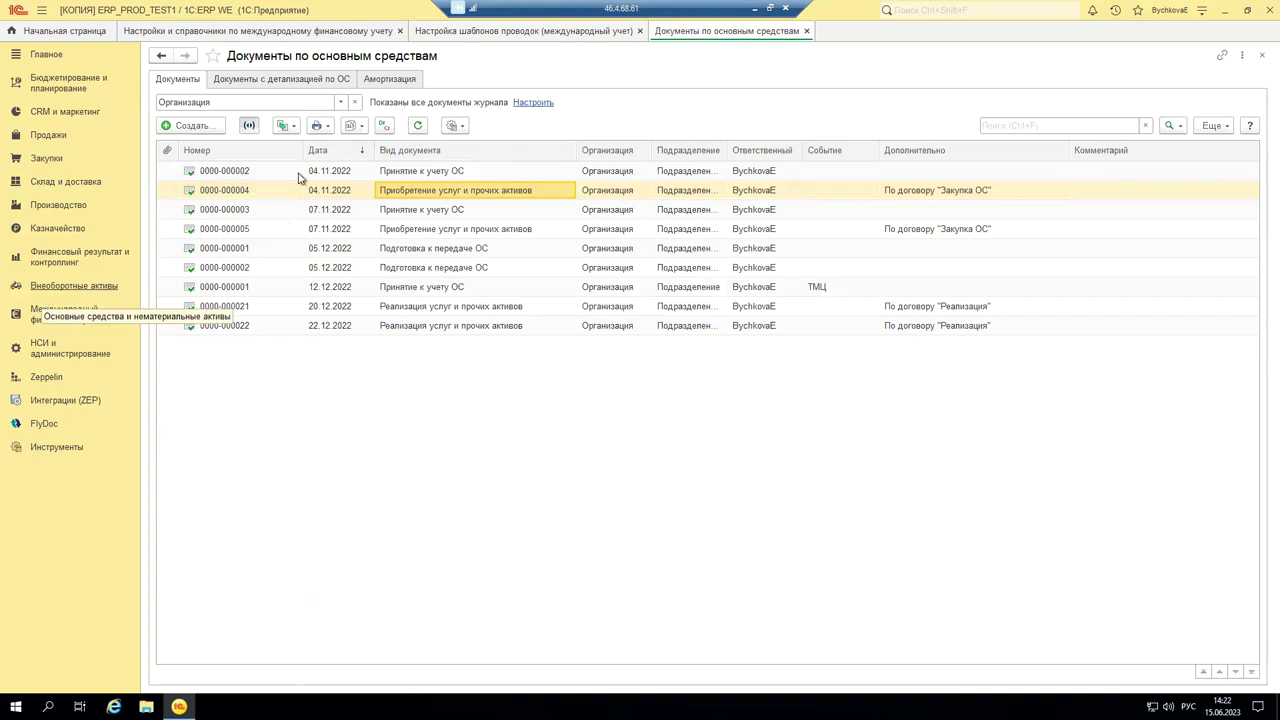
Step: Open the Приобретение услуг и прочих активов document dated 04.11.2022 and review its Расходы и прочие активы line through the Статья and Аналитика columns
{"action": "double_click", "coordinate": [443, 190]}
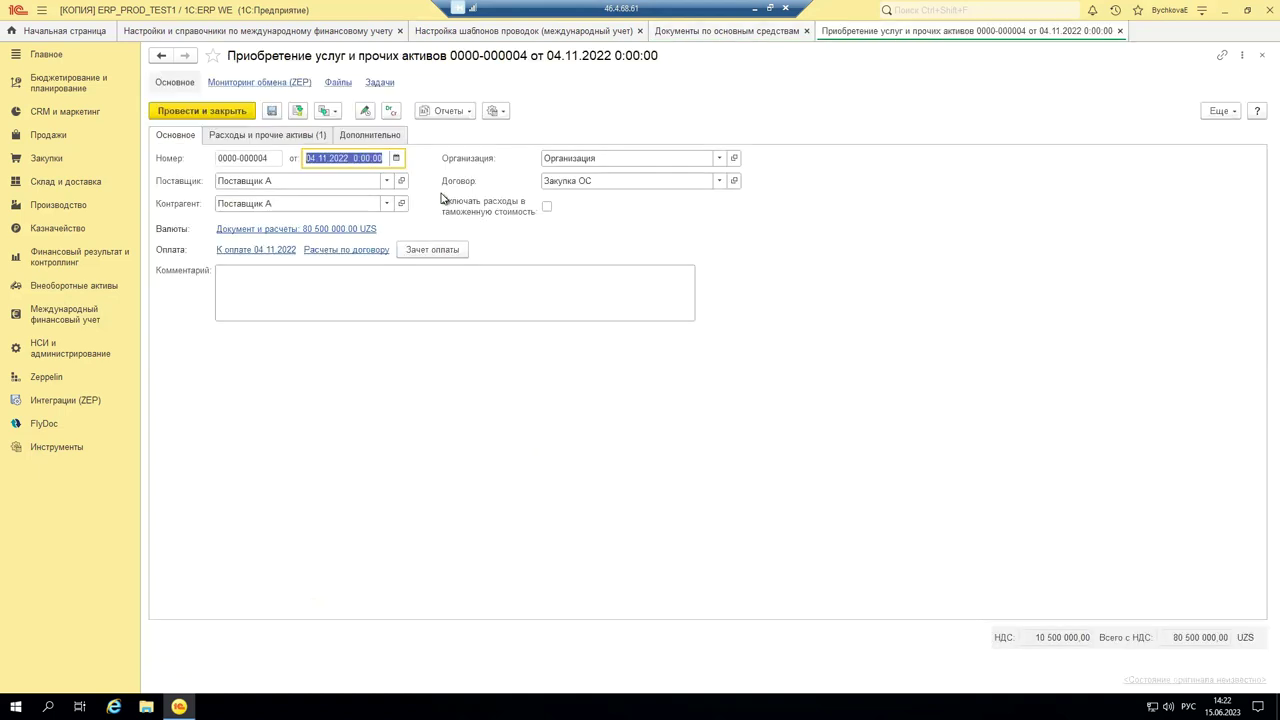
{"action": "left_click", "coordinate": [384, 158]}
{"action": "left_click", "coordinate": [287, 139]}
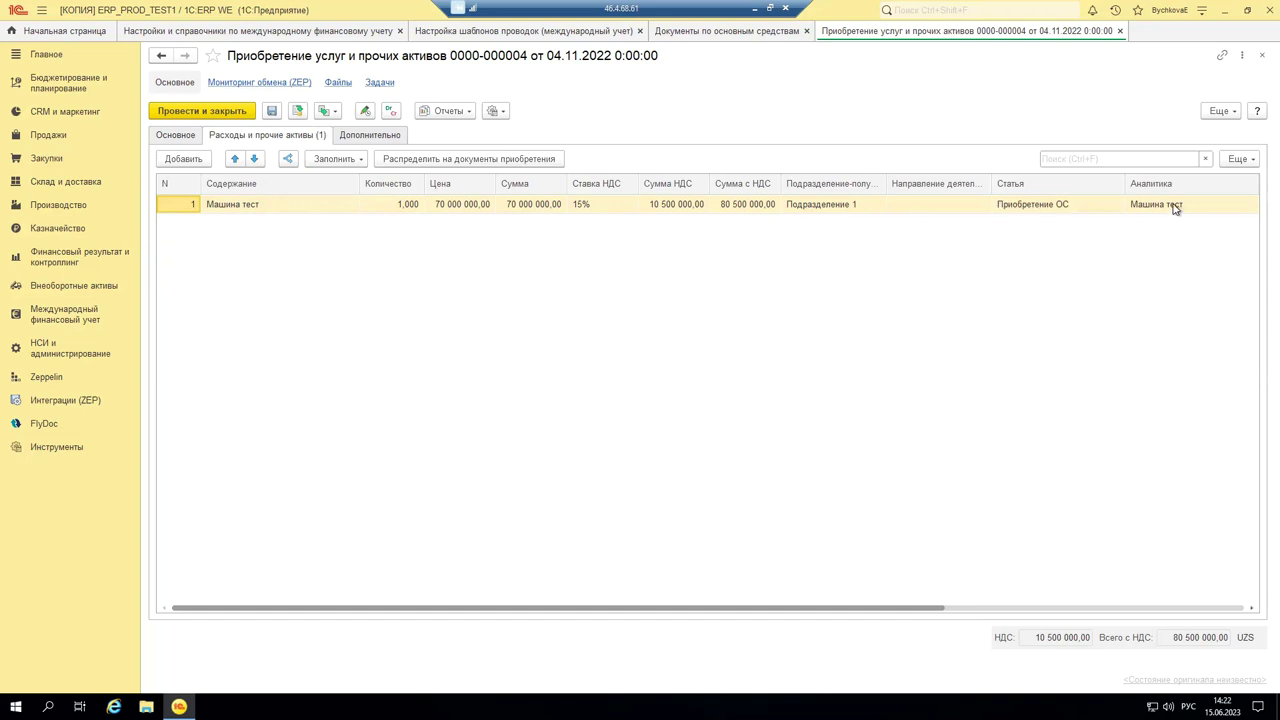
{"action": "left_click_drag", "start_coordinate": [949, 607], "coordinate": [1060, 609]}
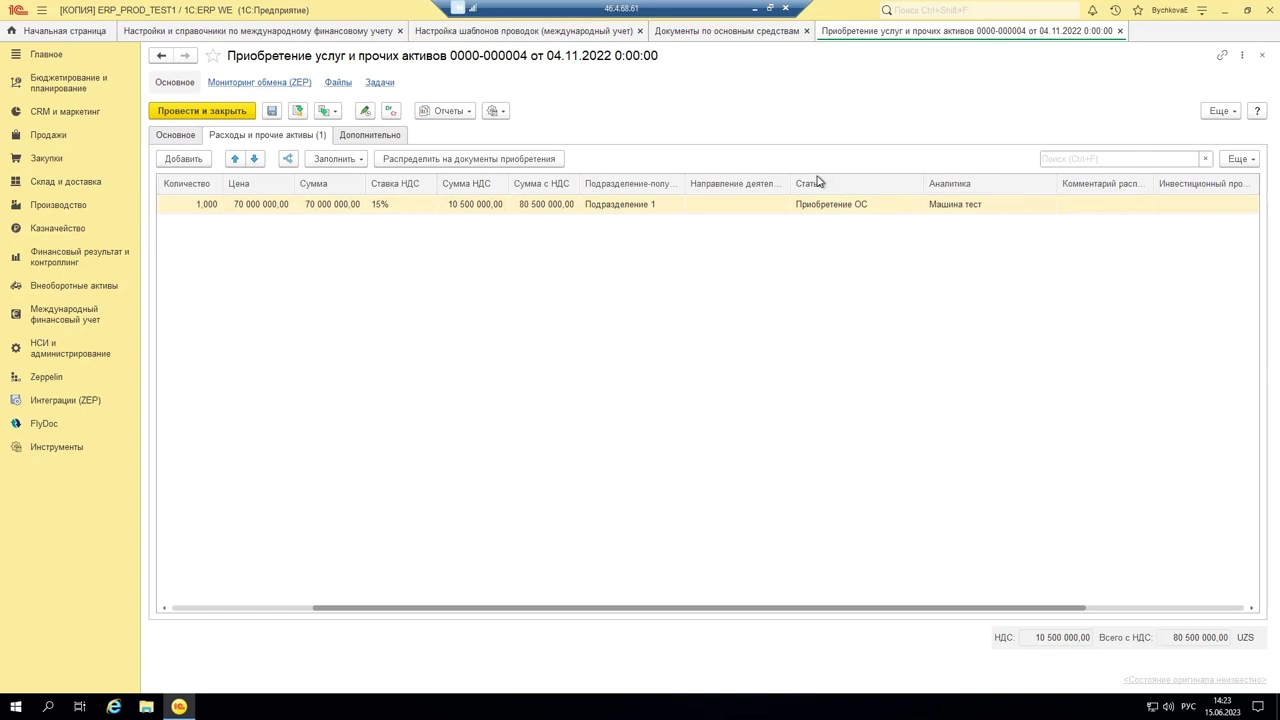
Step: View the Машина тест asset card from the expense line's Аналитика field and close the card
{"action": "left_click", "coordinate": [1012, 209]}
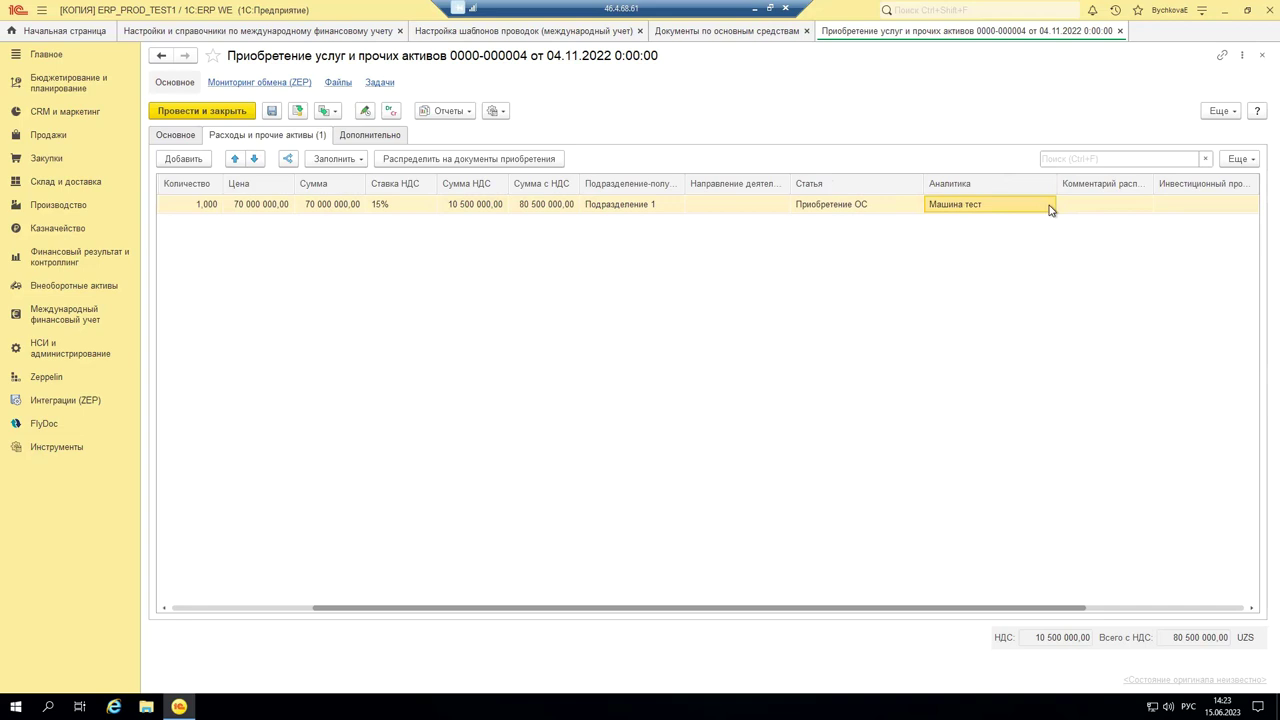
{"action": "left_click", "coordinate": [1050, 209]}
{"action": "left_click", "coordinate": [1050, 207]}
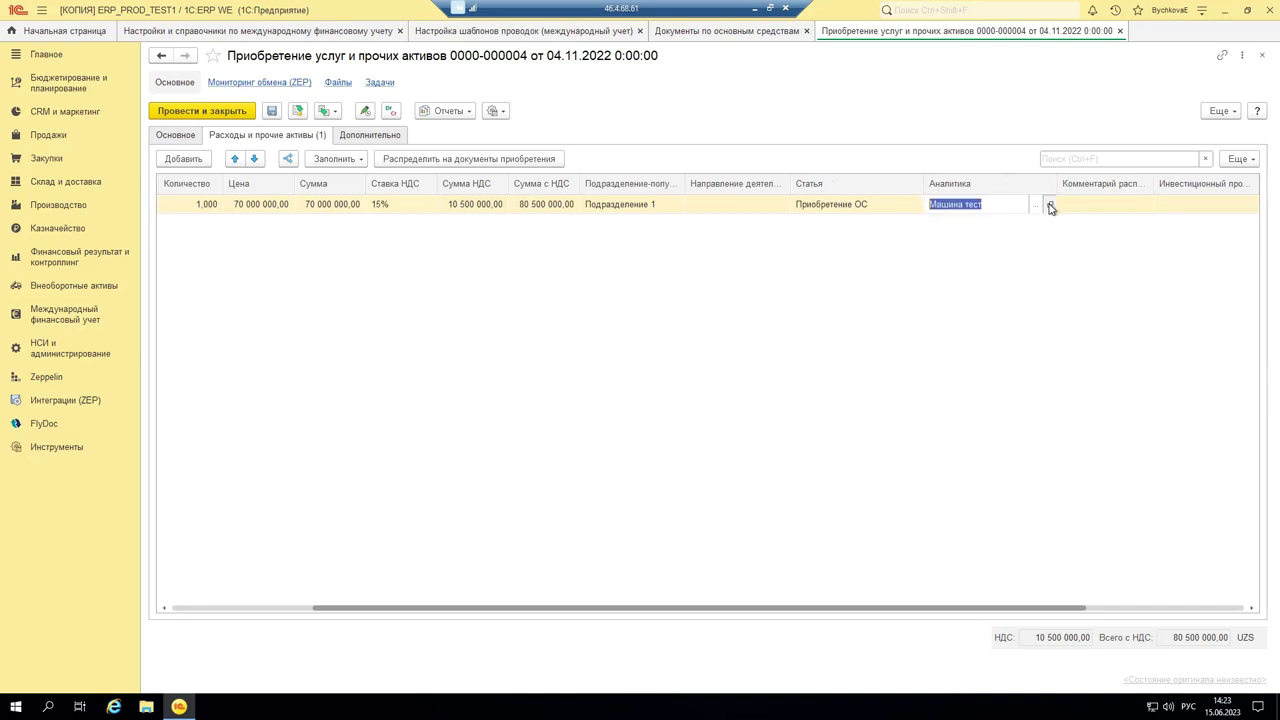
{"action": "left_click", "coordinate": [1050, 207]}
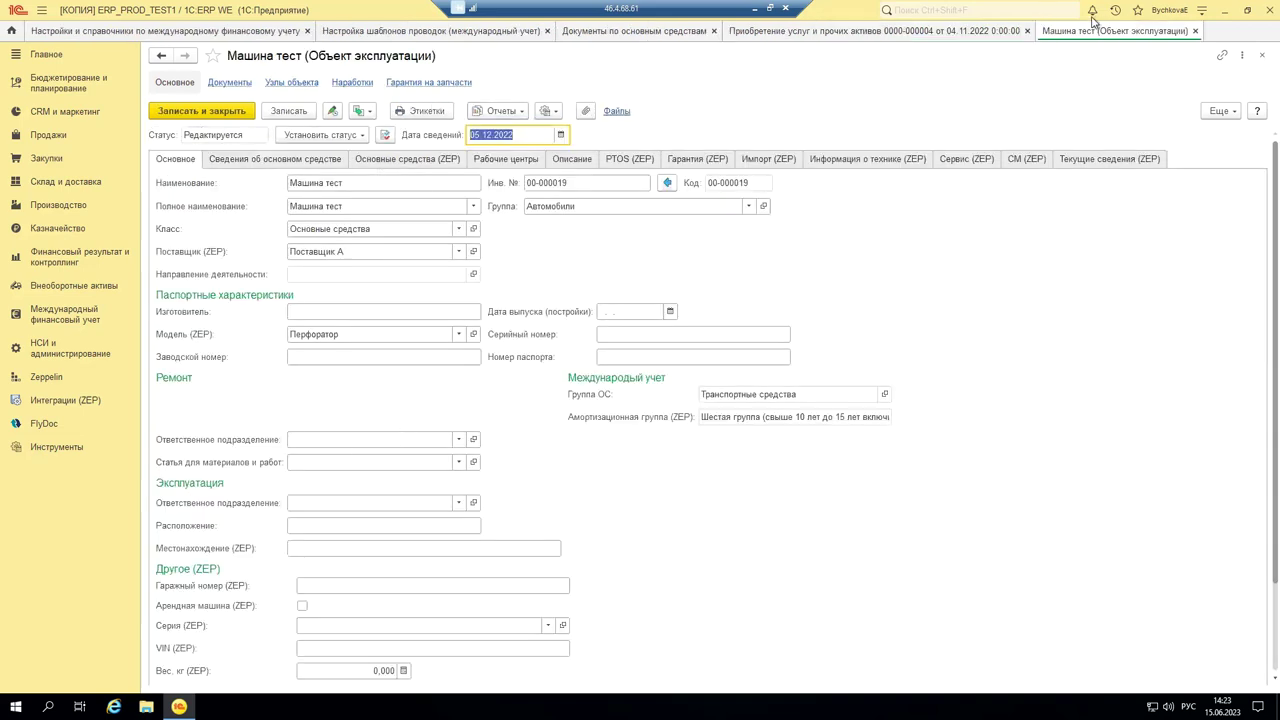
{"action": "left_click", "coordinate": [1195, 31]}
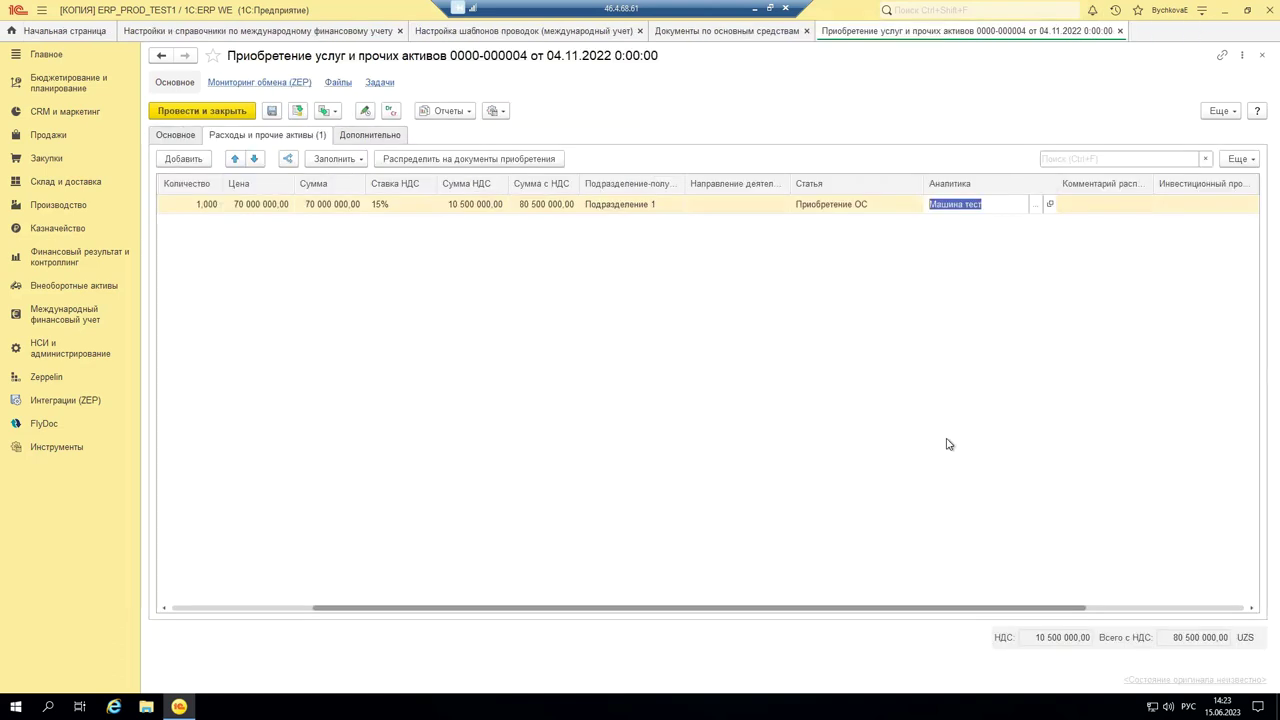
{"action": "left_click", "coordinate": [603, 323]}
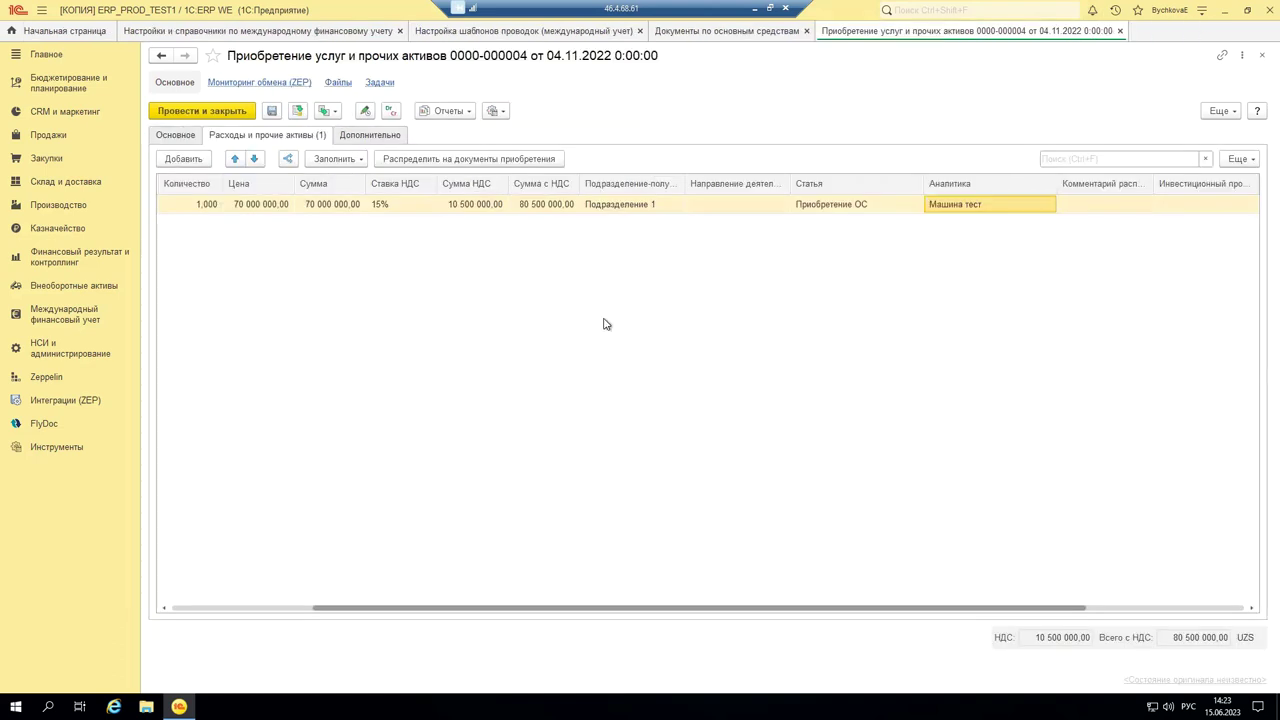
Step: Post the purchase document and generate its Движения документа report to examine Источник ГФУ расчетов in the counterparty income/expense register
{"action": "left_click", "coordinate": [298, 111]}
{"action": "left_click", "coordinate": [451, 112]}
{"action": "left_click", "coordinate": [465, 153]}
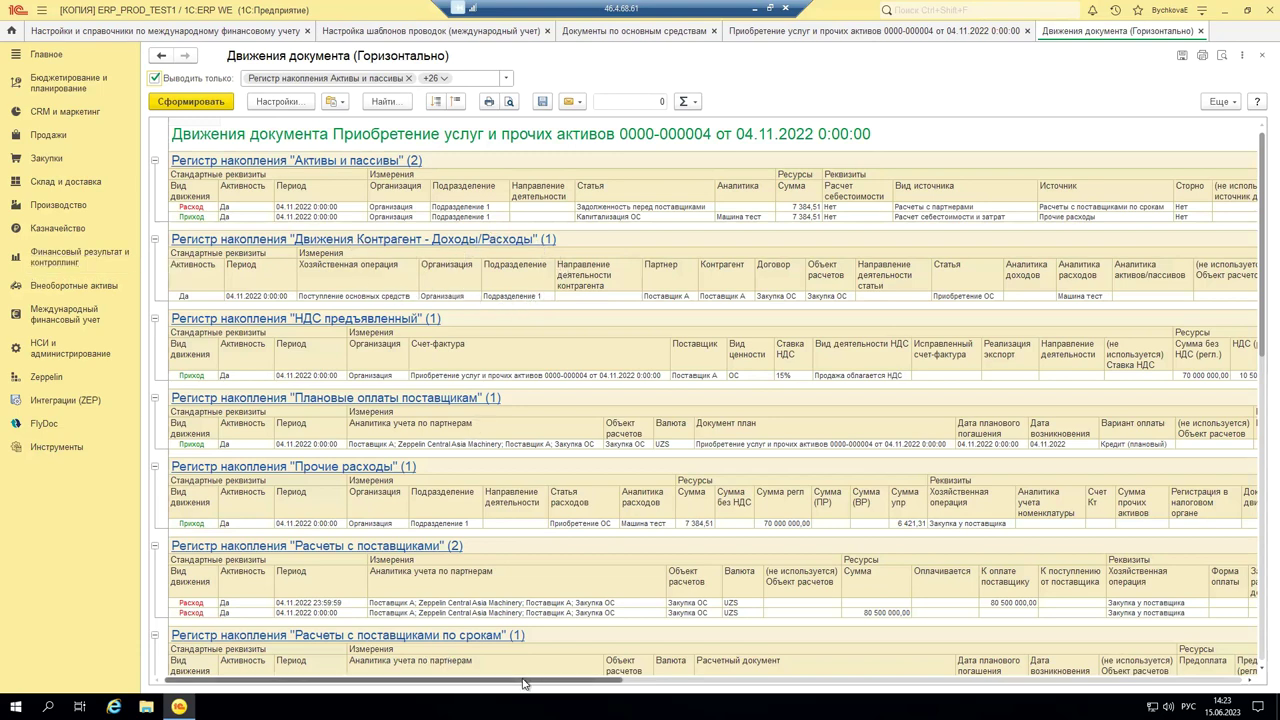
{"action": "left_click_drag", "start_coordinate": [514, 685], "coordinate": [921, 673]}
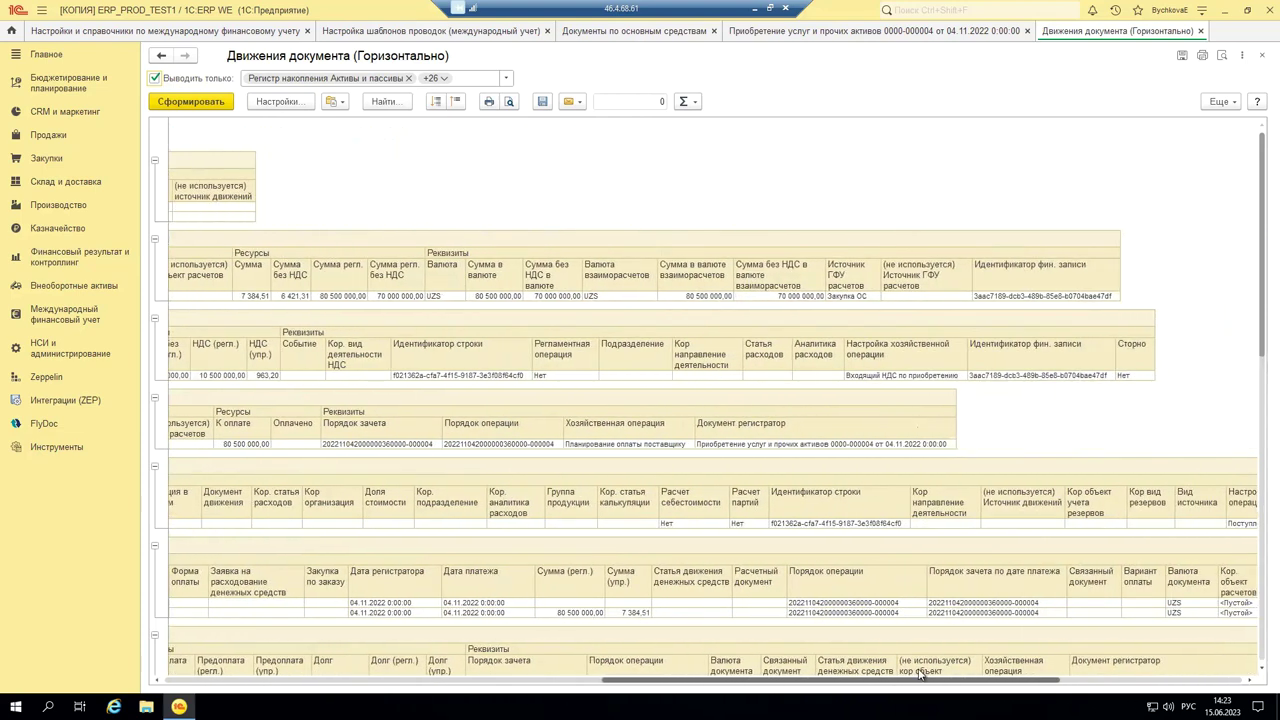
{"action": "left_click", "coordinate": [850, 277]}
Step: Open the purchase document's contract Закупка ОС, check Группа фин. учета расчетов in its accounting information, and close the contract
{"action": "left_click", "coordinate": [823, 35]}
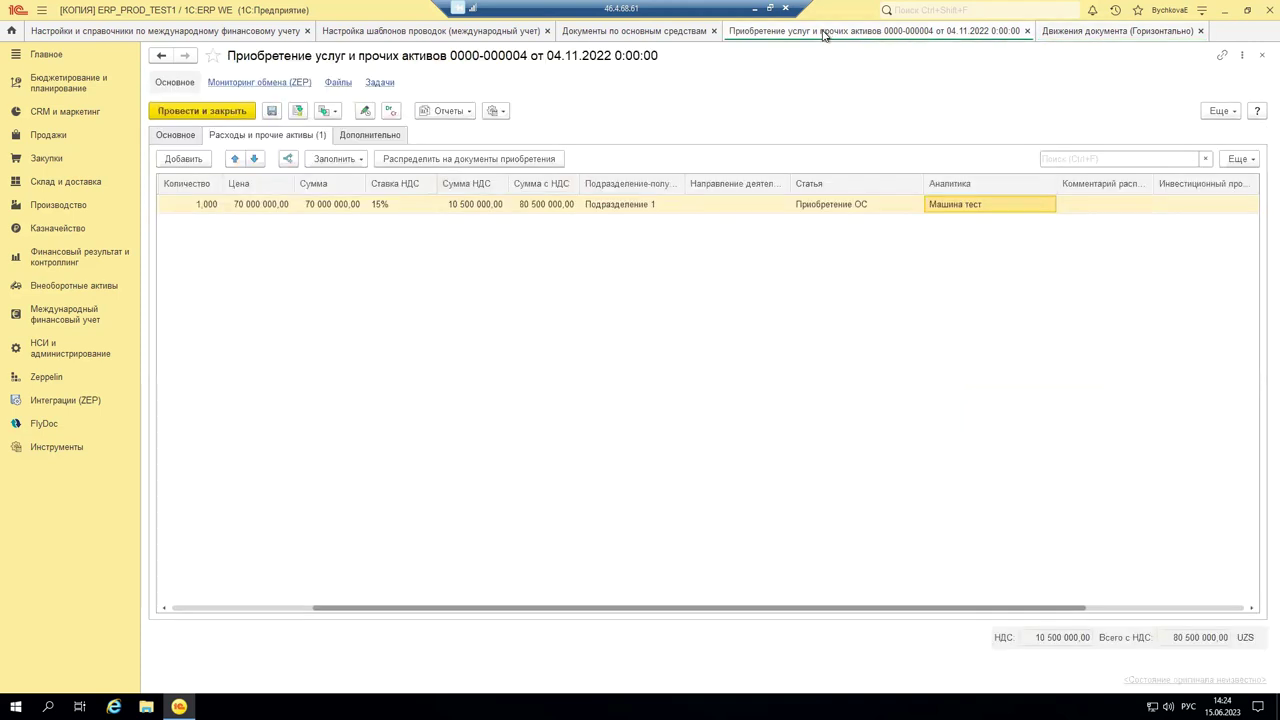
{"action": "left_click", "coordinate": [185, 142]}
{"action": "left_click", "coordinate": [737, 181]}
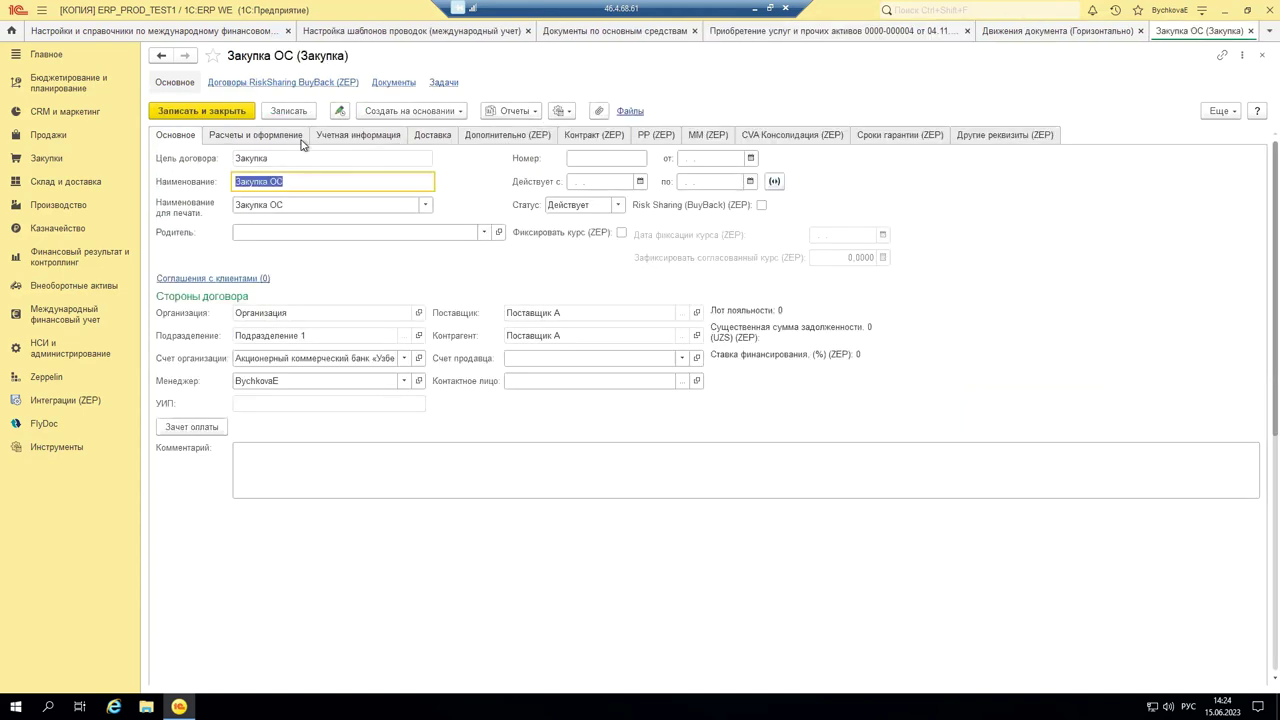
{"action": "left_click", "coordinate": [368, 140]}
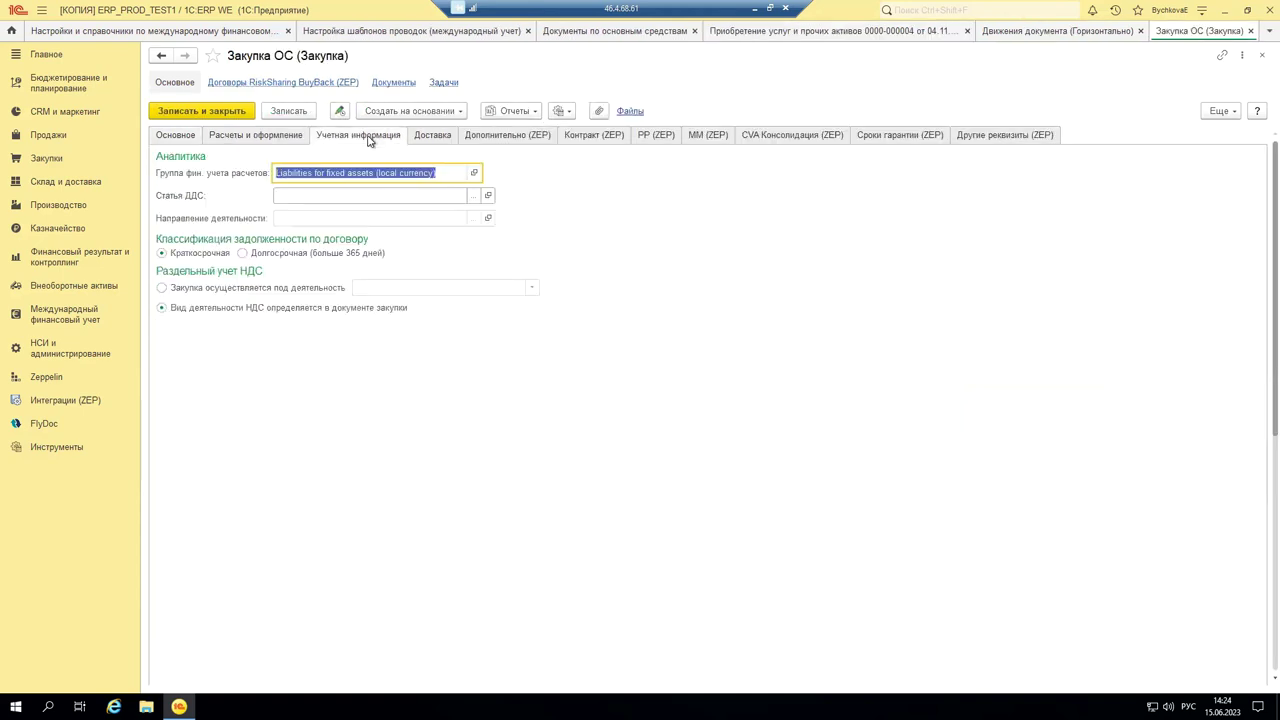
{"action": "left_click", "coordinate": [440, 172]}
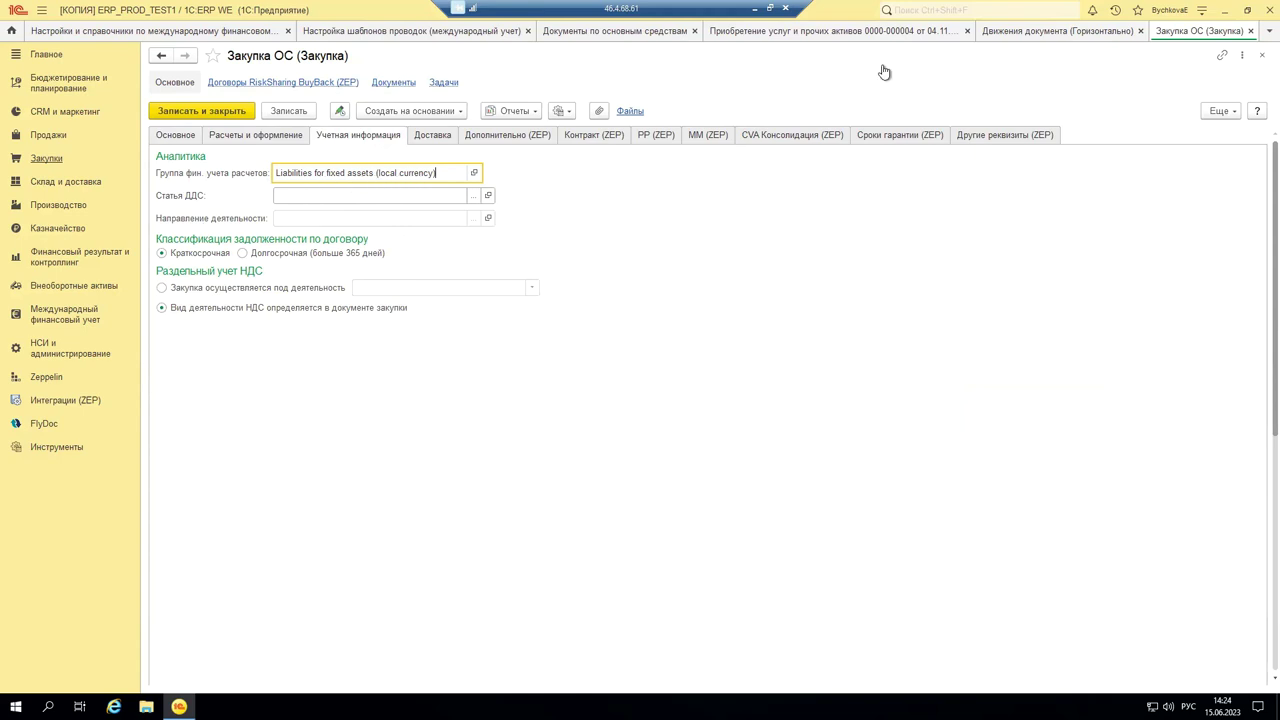
{"action": "left_click", "coordinate": [1248, 31]}
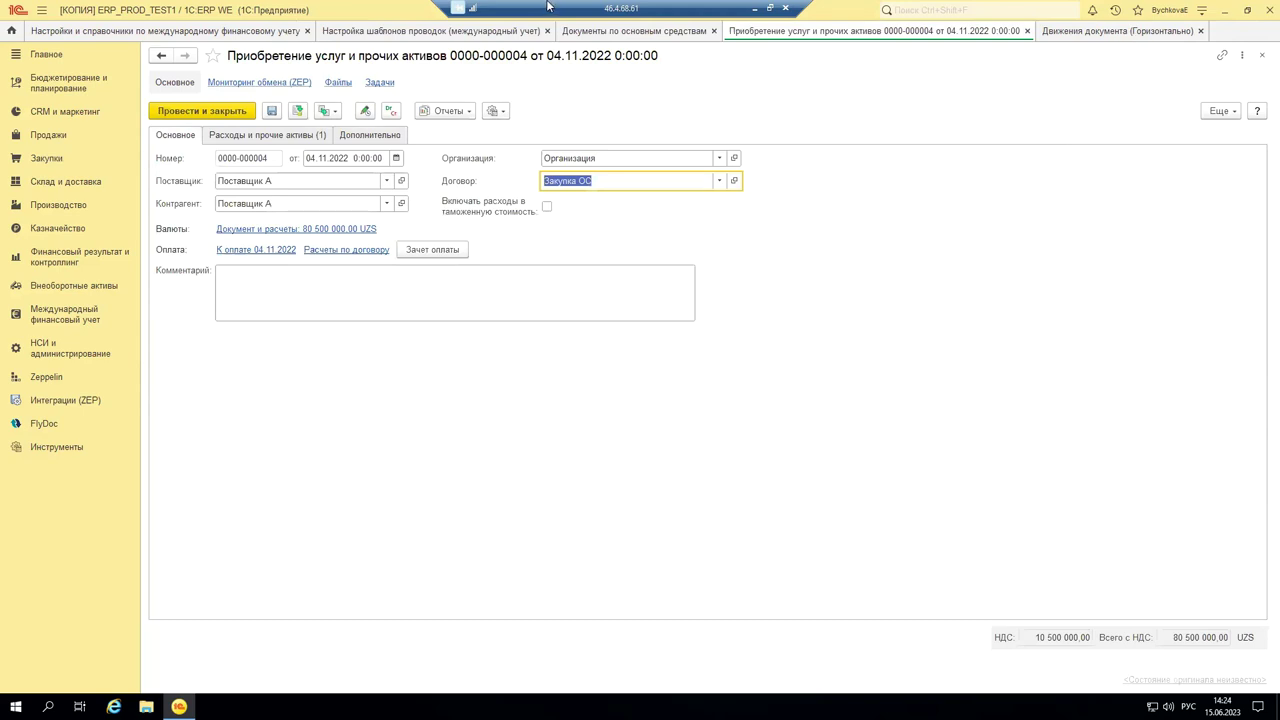
Step: Review the credit account refinement of the Приобретение у поставщика ОС template, filtered to groups with a configured account, and close the template
{"action": "left_click", "coordinate": [489, 31]}
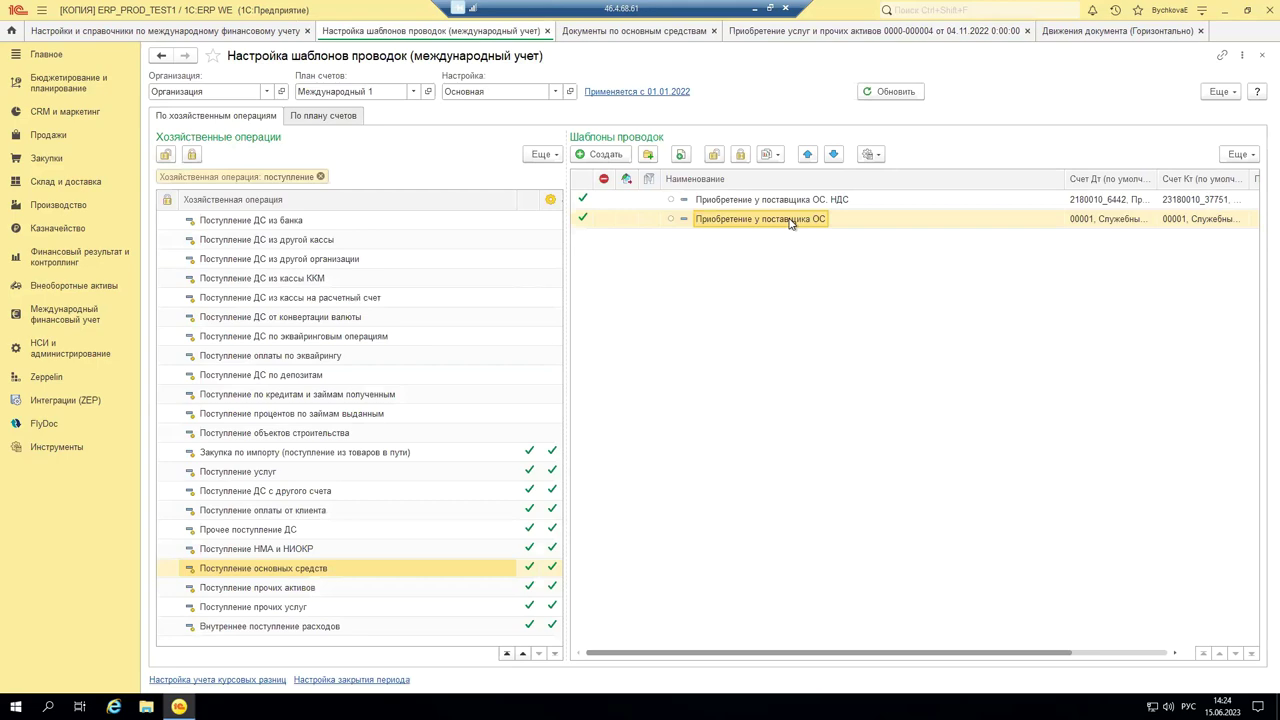
{"action": "double_click", "coordinate": [790, 221]}
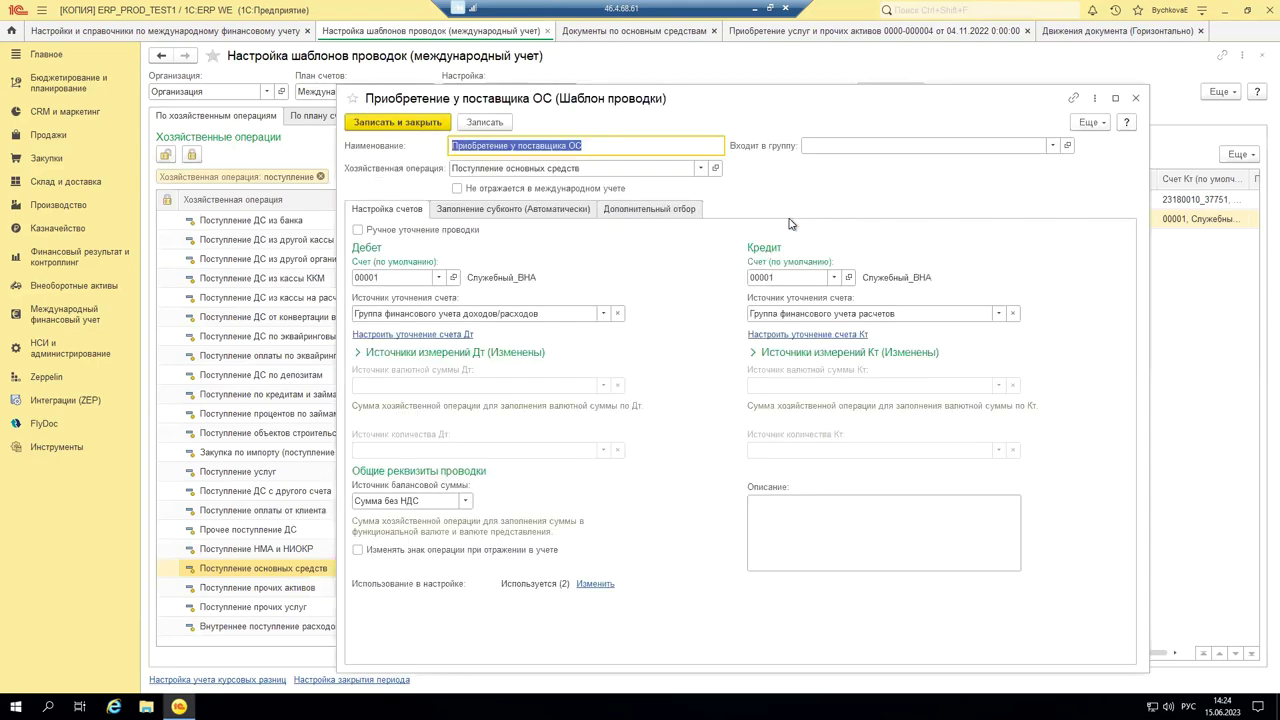
{"action": "left_click", "coordinate": [797, 336]}
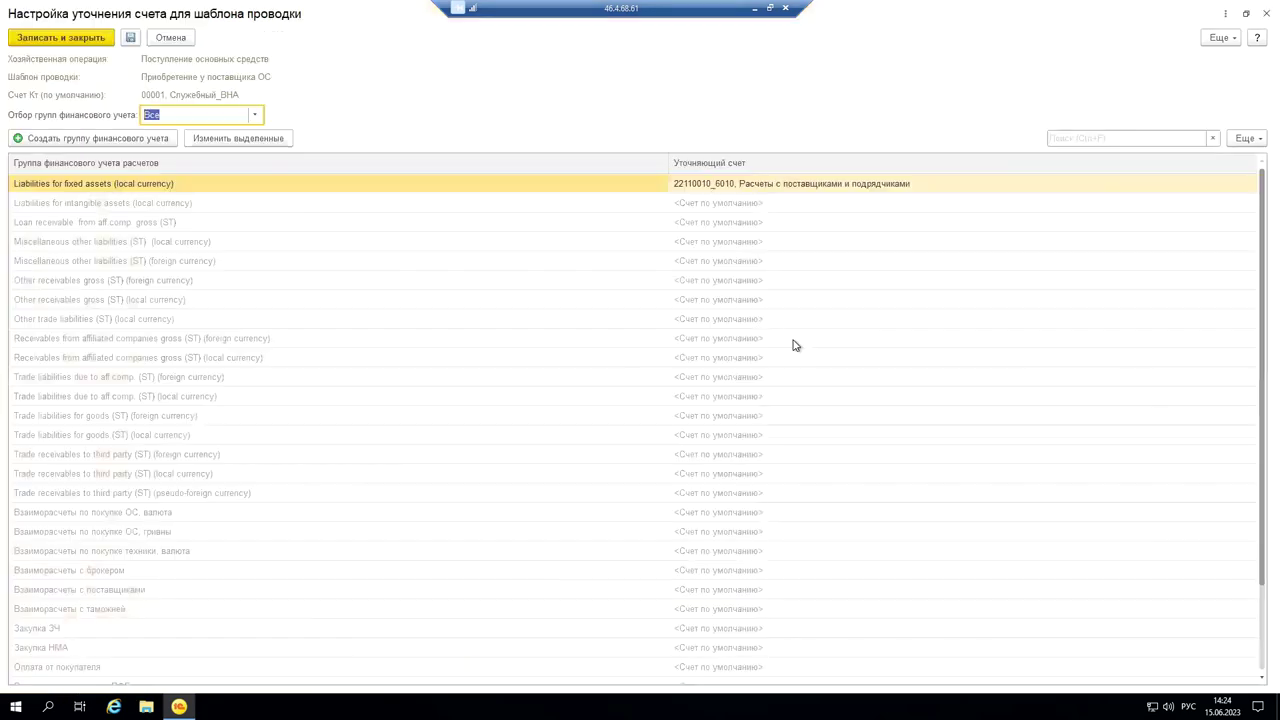
{"action": "left_click", "coordinate": [254, 114]}
{"action": "left_click", "coordinate": [170, 151]}
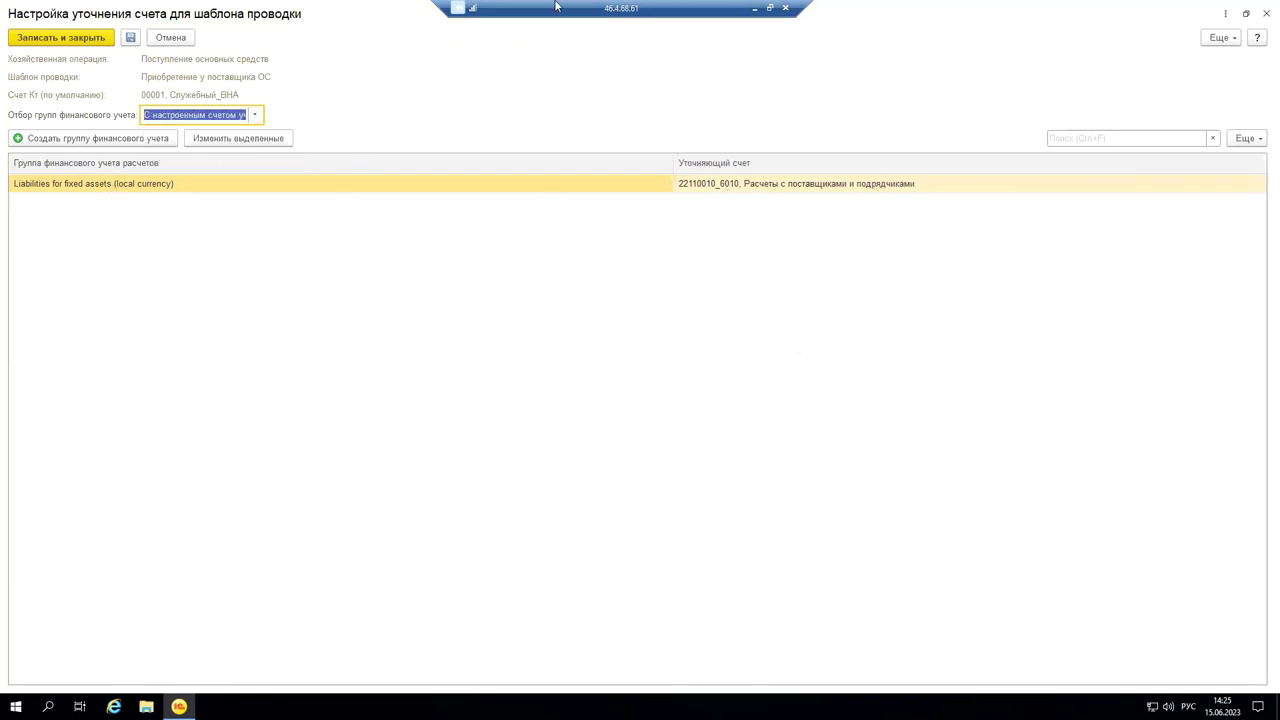
{"action": "left_click", "coordinate": [1260, 15]}
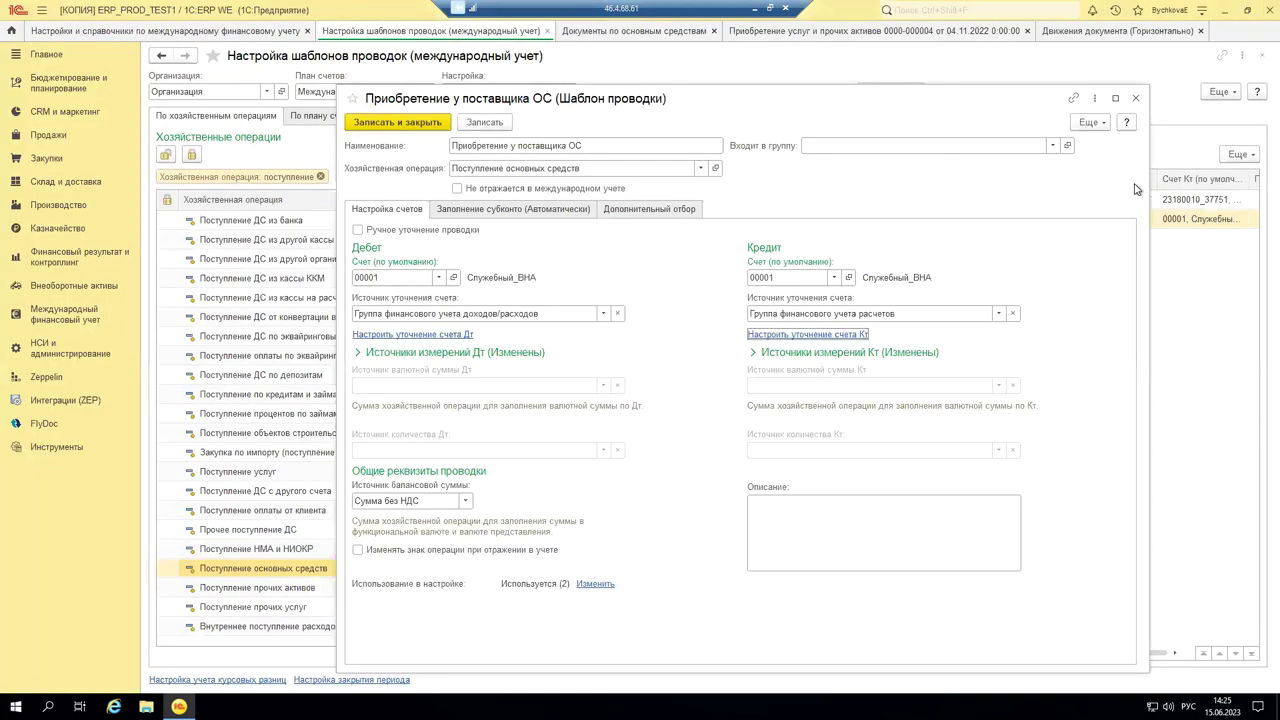
{"action": "left_click", "coordinate": [1135, 99]}
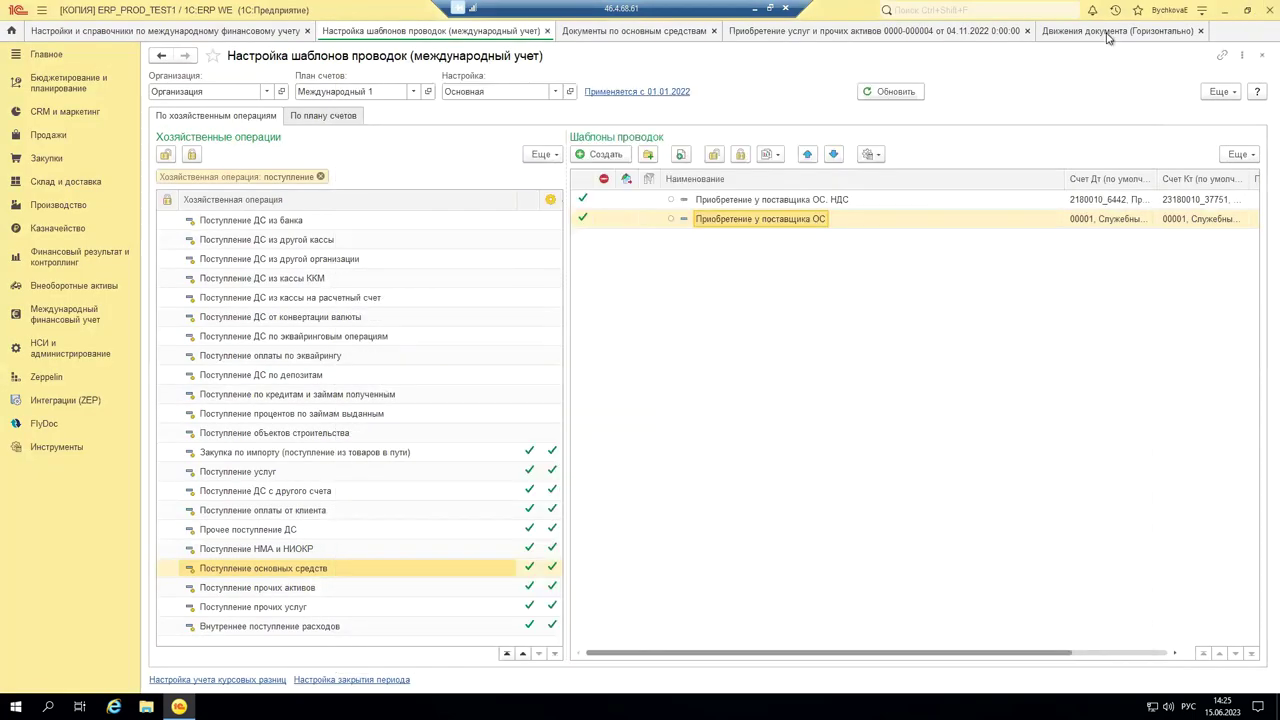
Step: Open the Приобретение ОС expense item from the document movements report, check its Группа финансового учета, and close the item
{"action": "left_click", "coordinate": [1108, 33]}
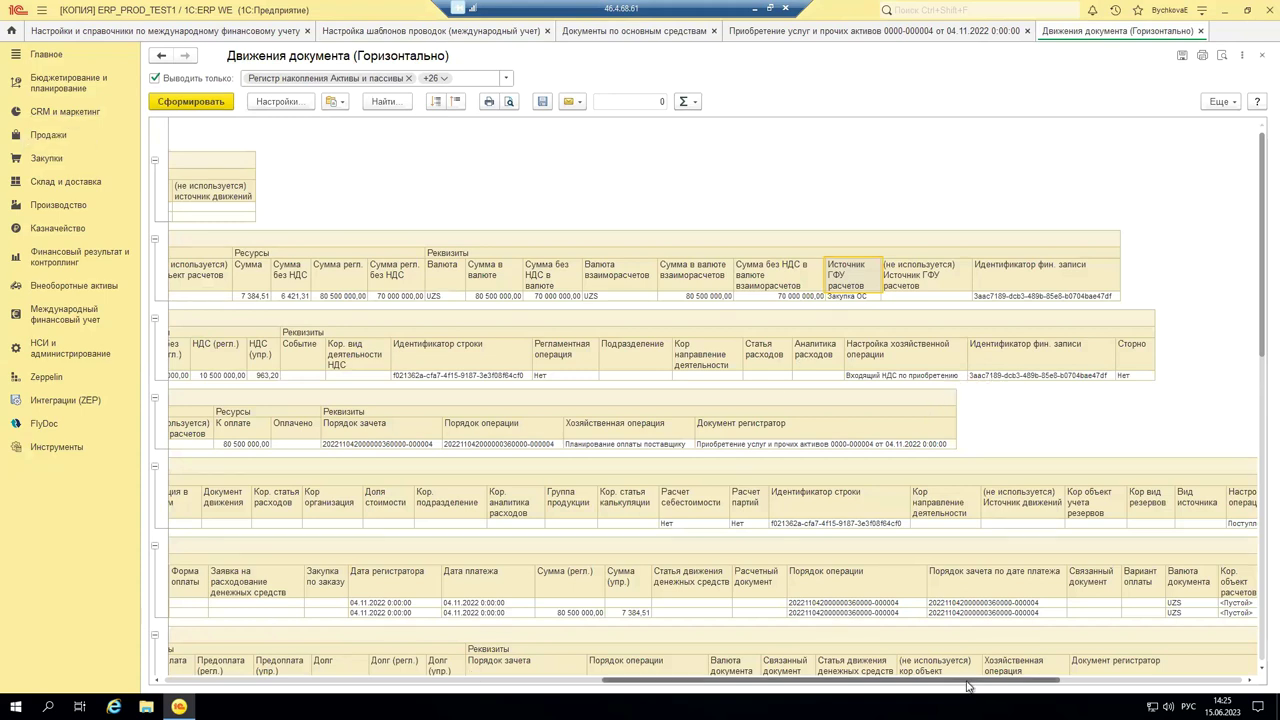
{"action": "left_click_drag", "start_coordinate": [966, 686], "coordinate": [828, 690]}
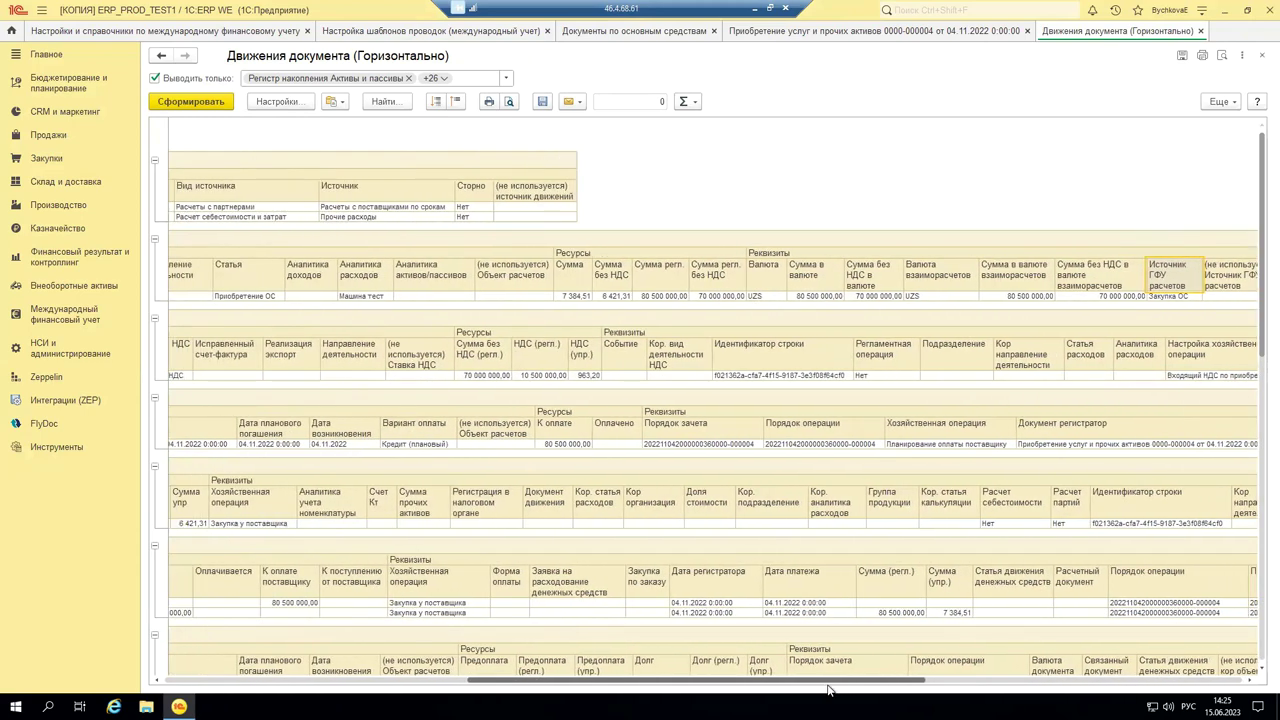
{"action": "left_click_drag", "start_coordinate": [828, 690], "coordinate": [598, 688]}
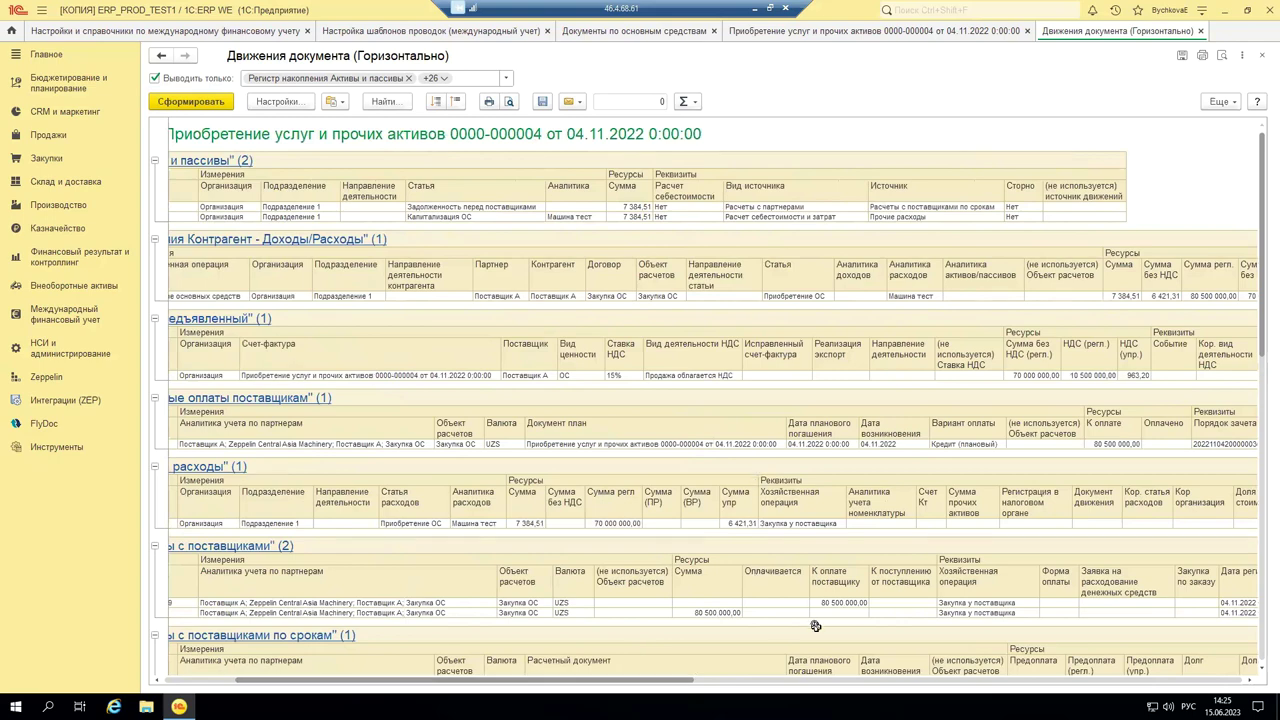
{"action": "left_click", "coordinate": [794, 297]}
{"action": "double_click", "coordinate": [796, 296]}
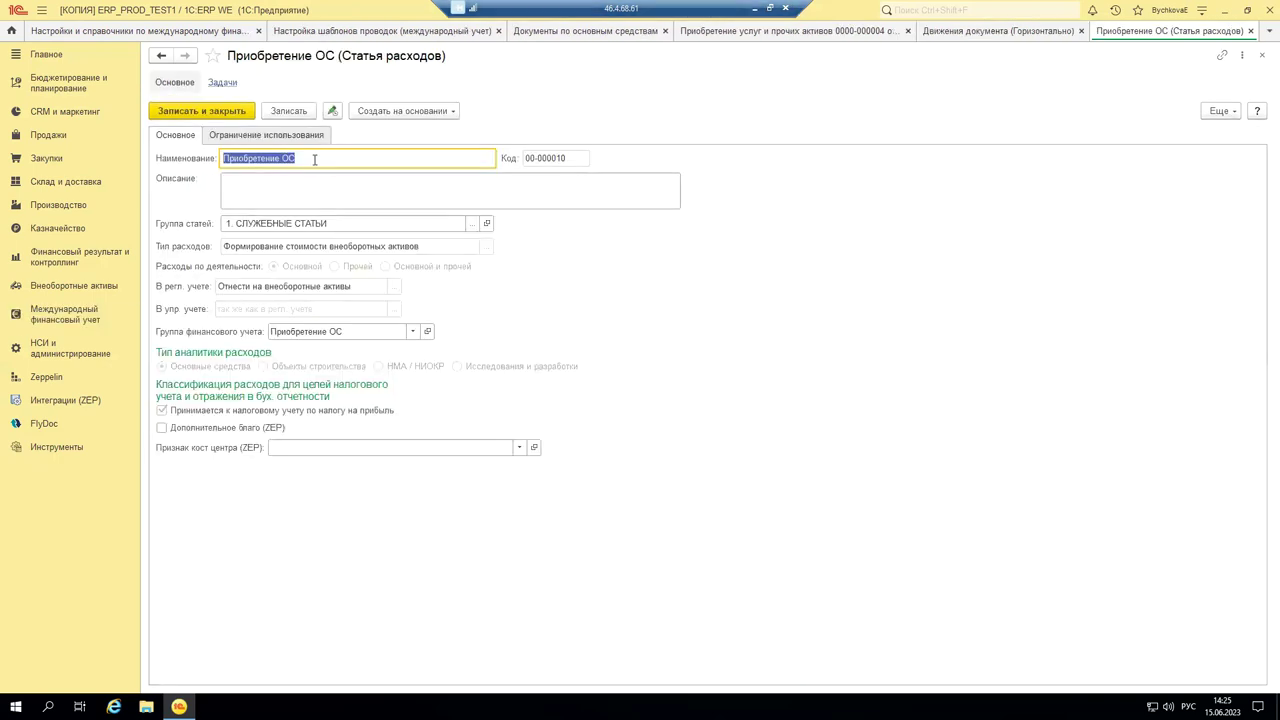
{"action": "left_click", "coordinate": [305, 158]}
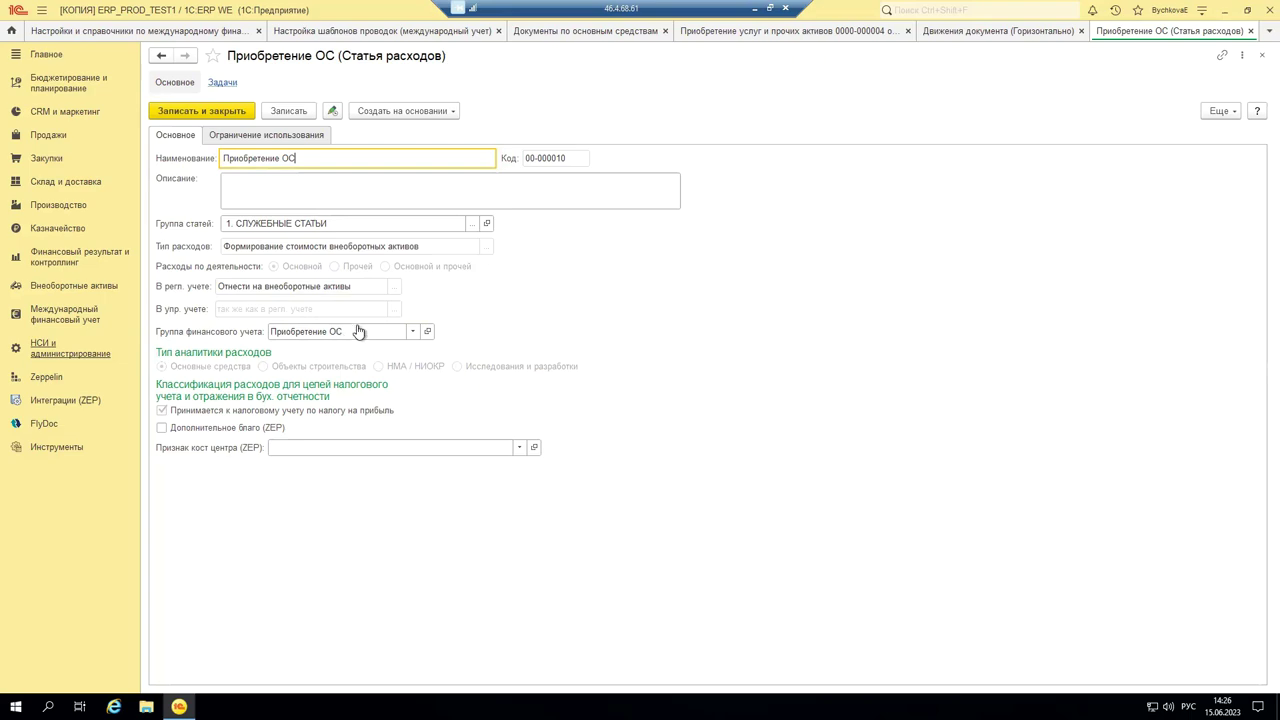
{"action": "left_click", "coordinate": [1250, 31]}
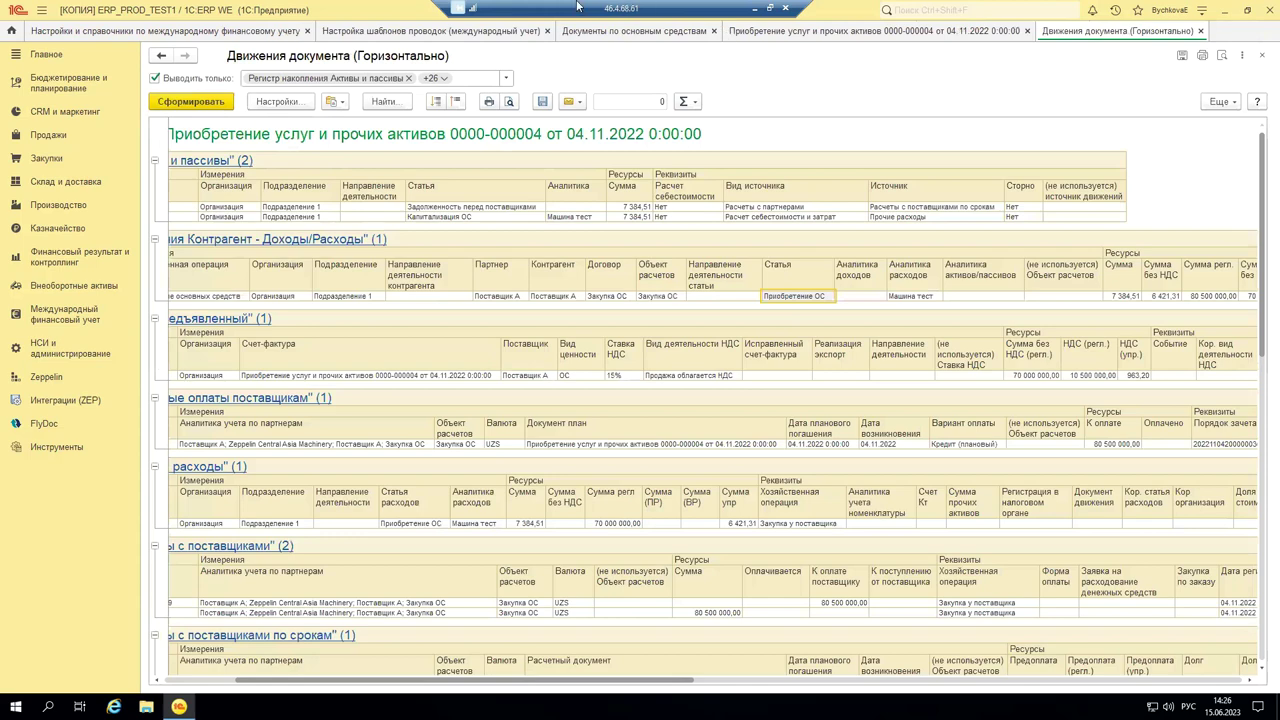
Step: Review the debit account refinement of the Приобретение у поставщика ОС template, filtered to groups with a configured account, and close the template
{"action": "left_click", "coordinate": [430, 31]}
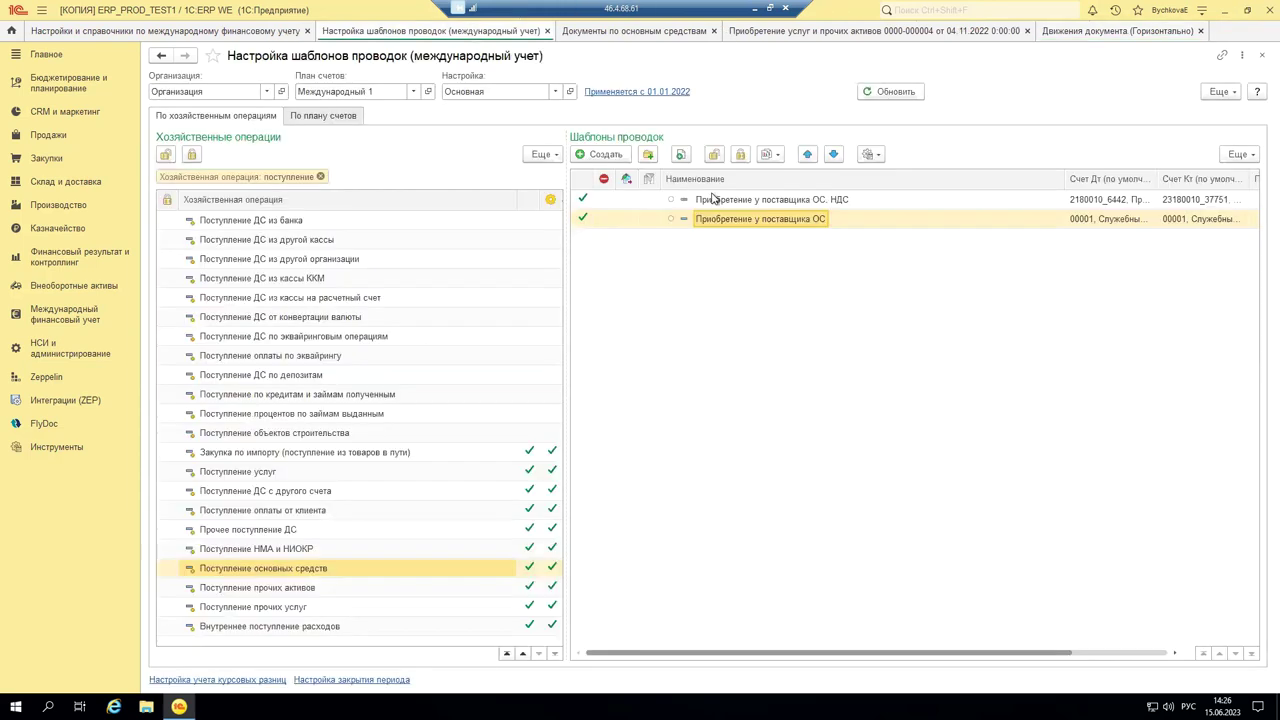
{"action": "double_click", "coordinate": [727, 218]}
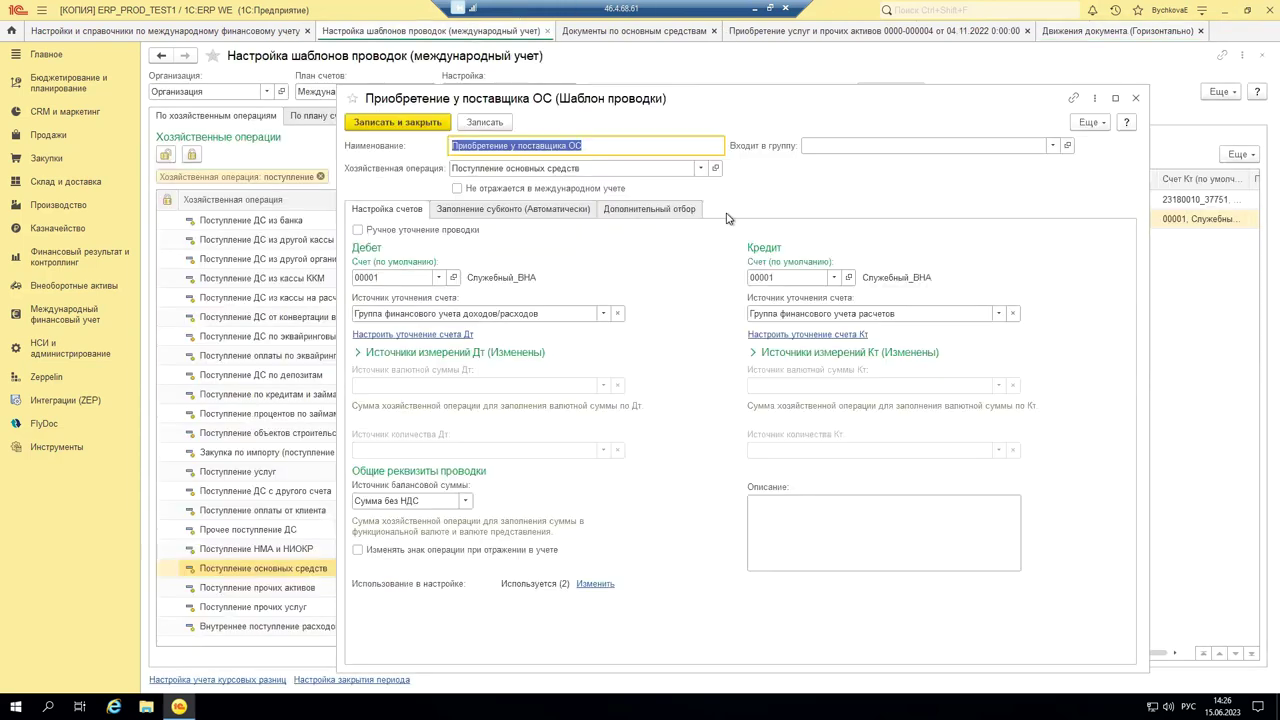
{"action": "left_click", "coordinate": [446, 335]}
{"action": "left_click", "coordinate": [255, 115]}
{"action": "left_click", "coordinate": [236, 160]}
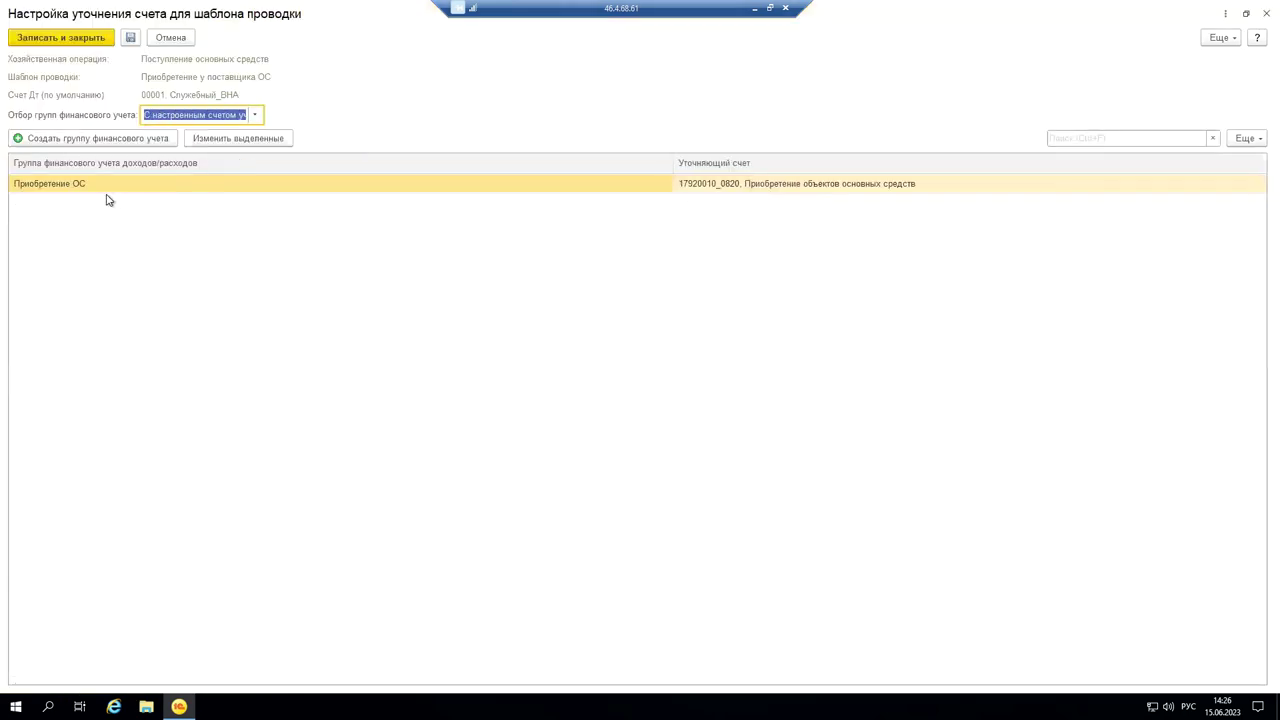
{"action": "left_click", "coordinate": [50, 189]}
{"action": "left_click", "coordinate": [737, 190]}
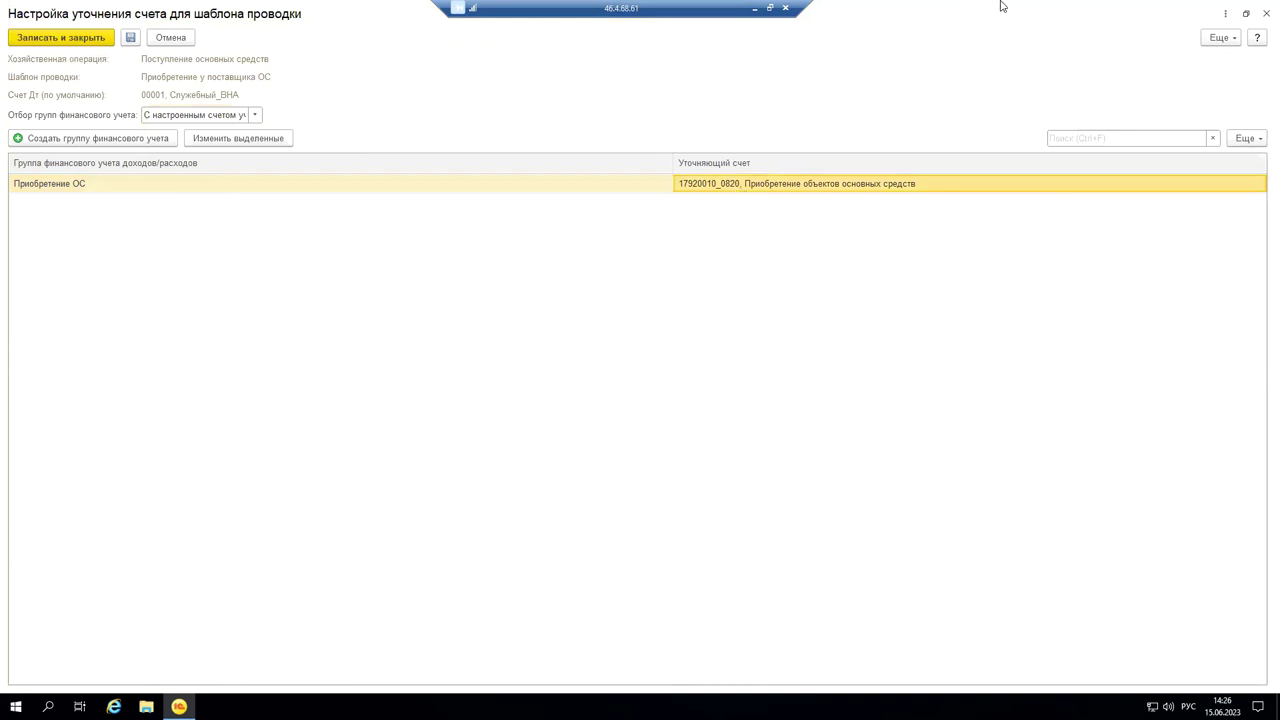
{"action": "left_click", "coordinate": [1264, 14]}
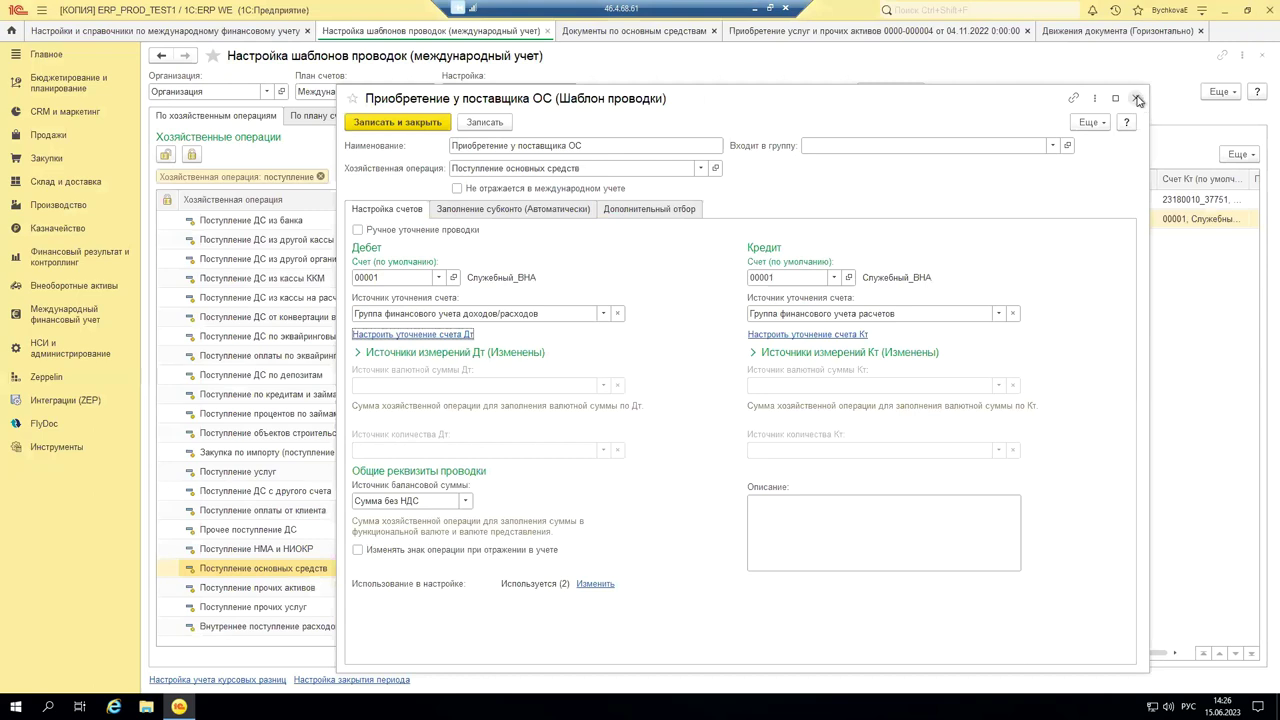
{"action": "left_click", "coordinate": [1136, 97]}
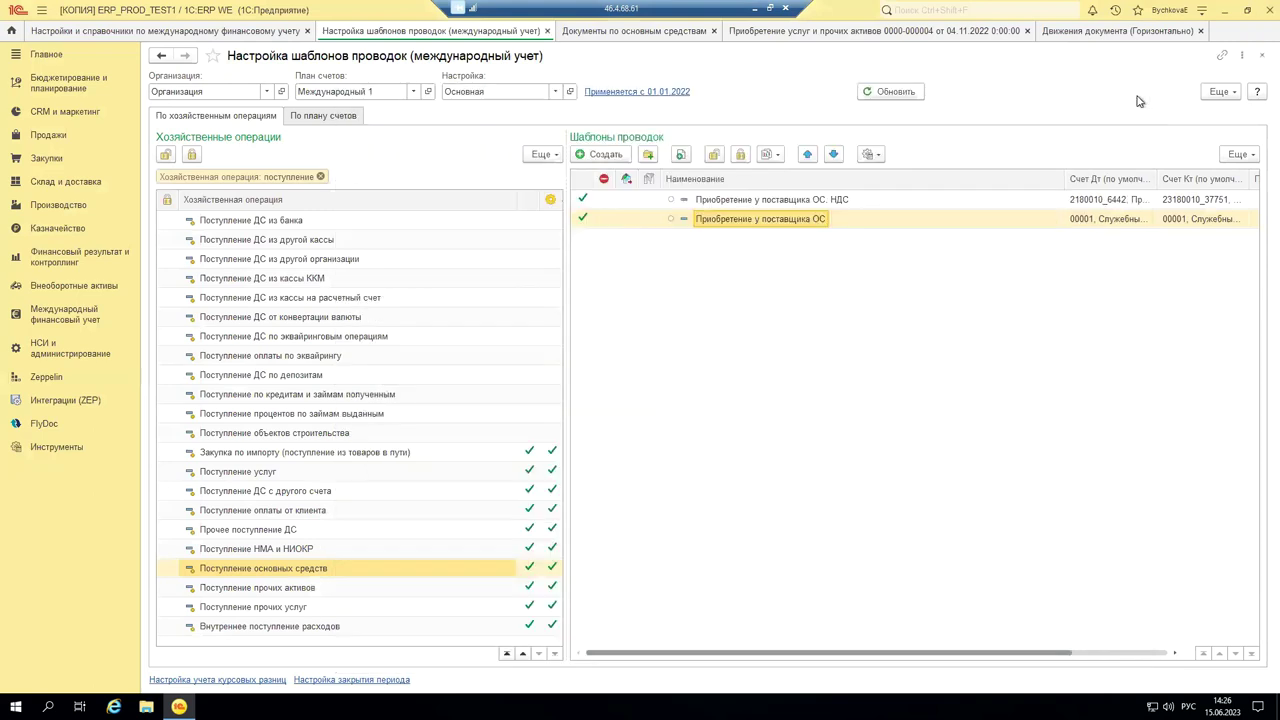
{"action": "left_click", "coordinate": [915, 30]}
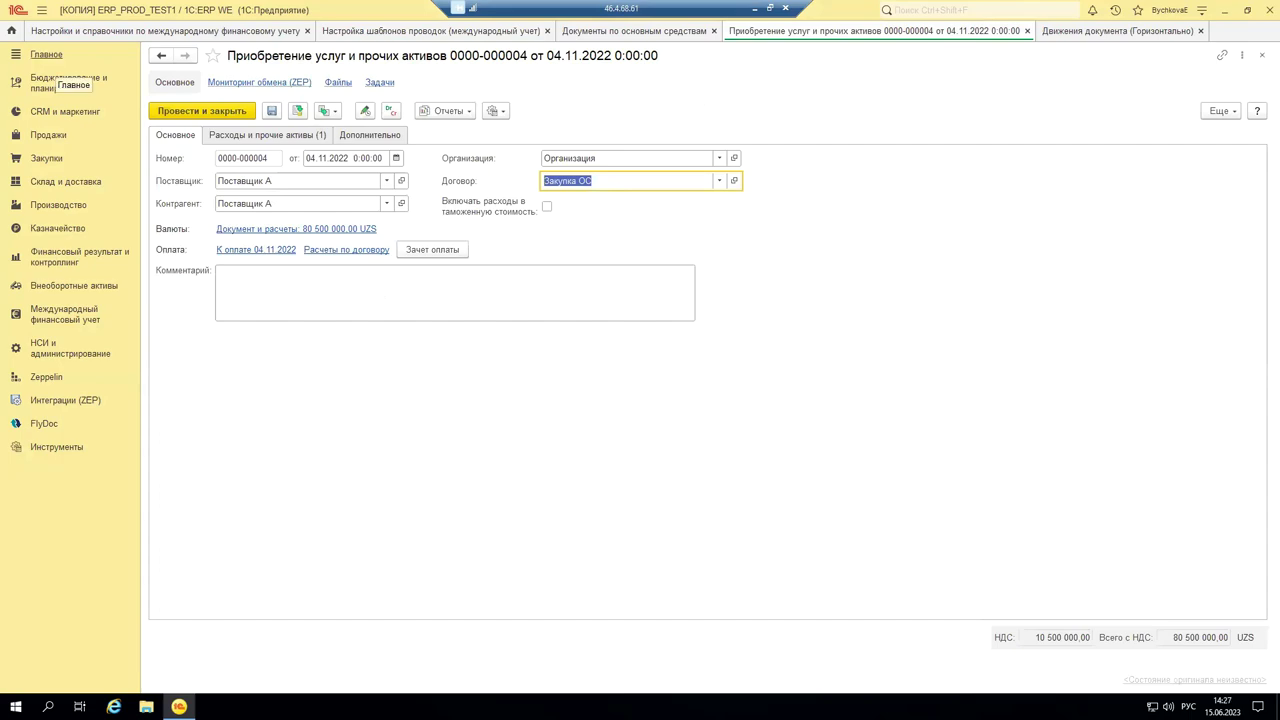
{"action": "left_click", "coordinate": [1114, 33]}
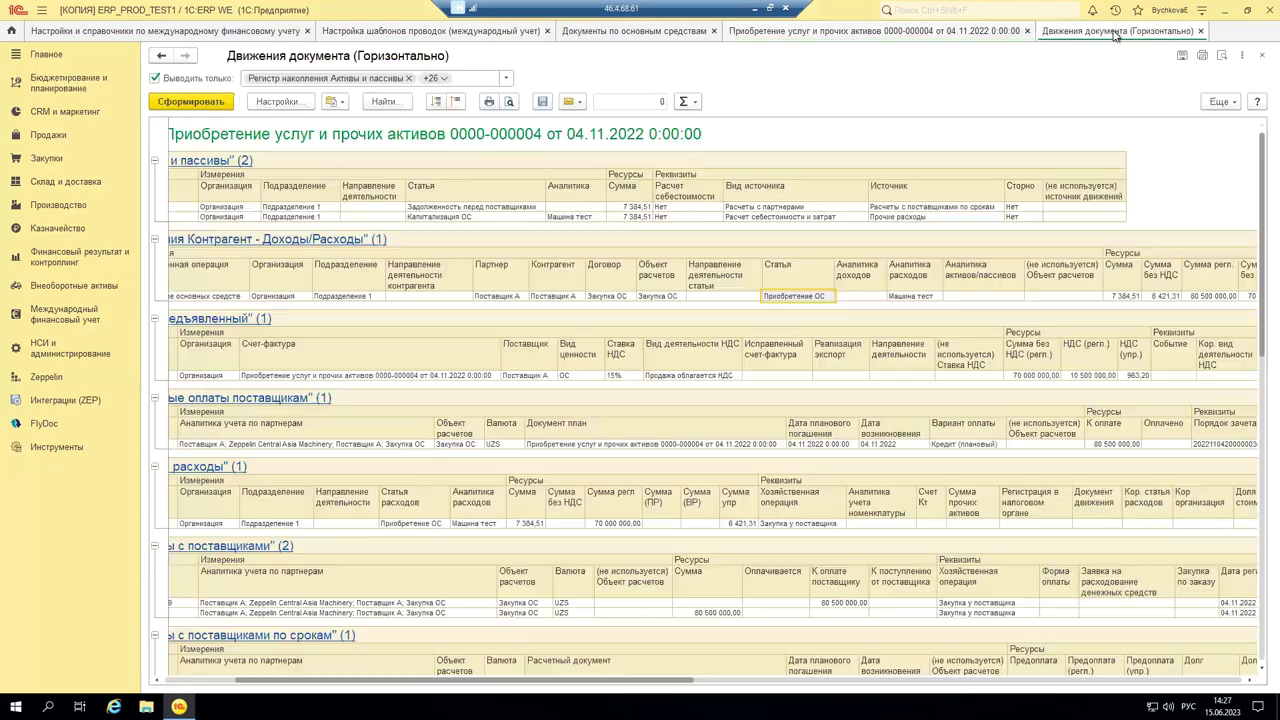
{"action": "left_click", "coordinate": [936, 33]}
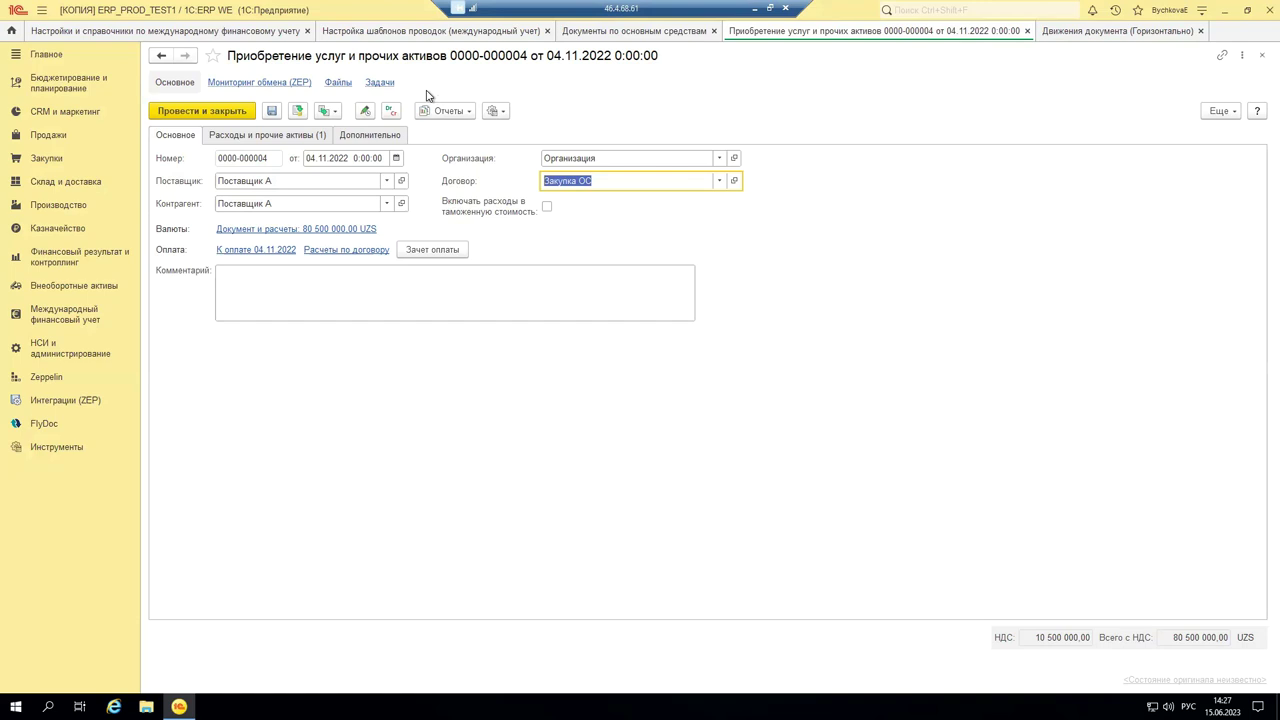
{"action": "left_click", "coordinate": [298, 112]}
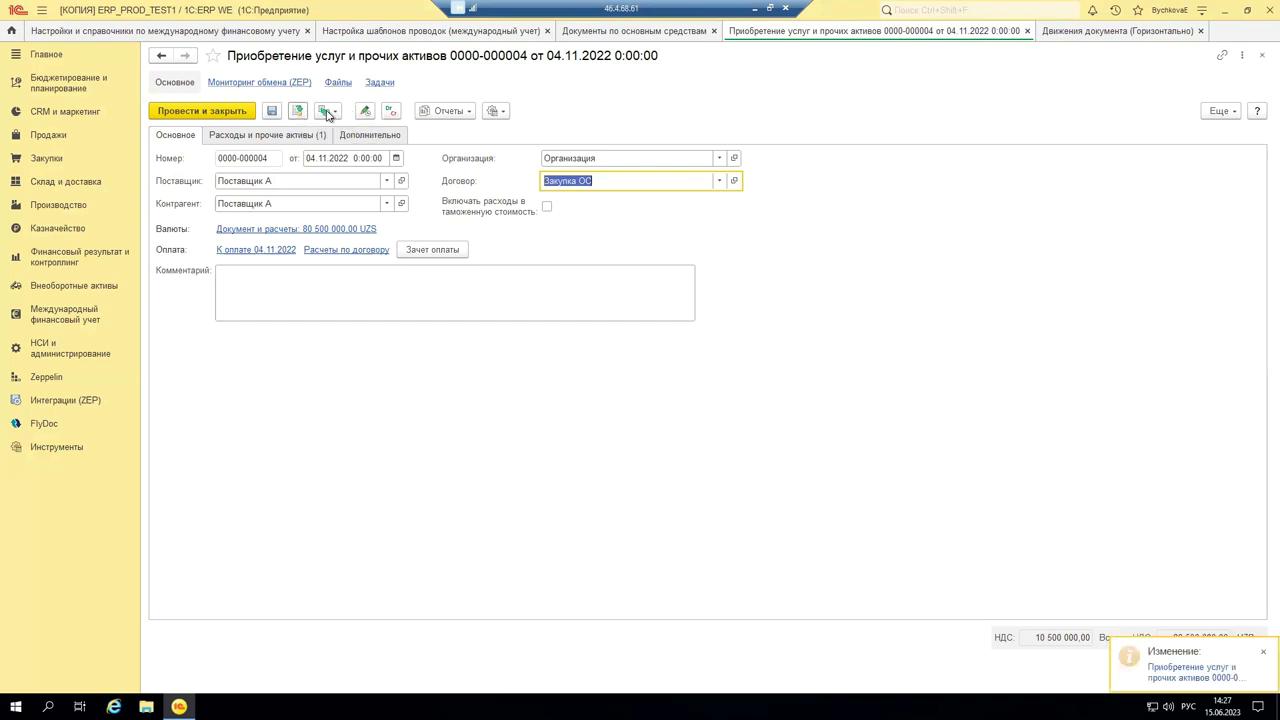
{"action": "left_click", "coordinate": [391, 112]}
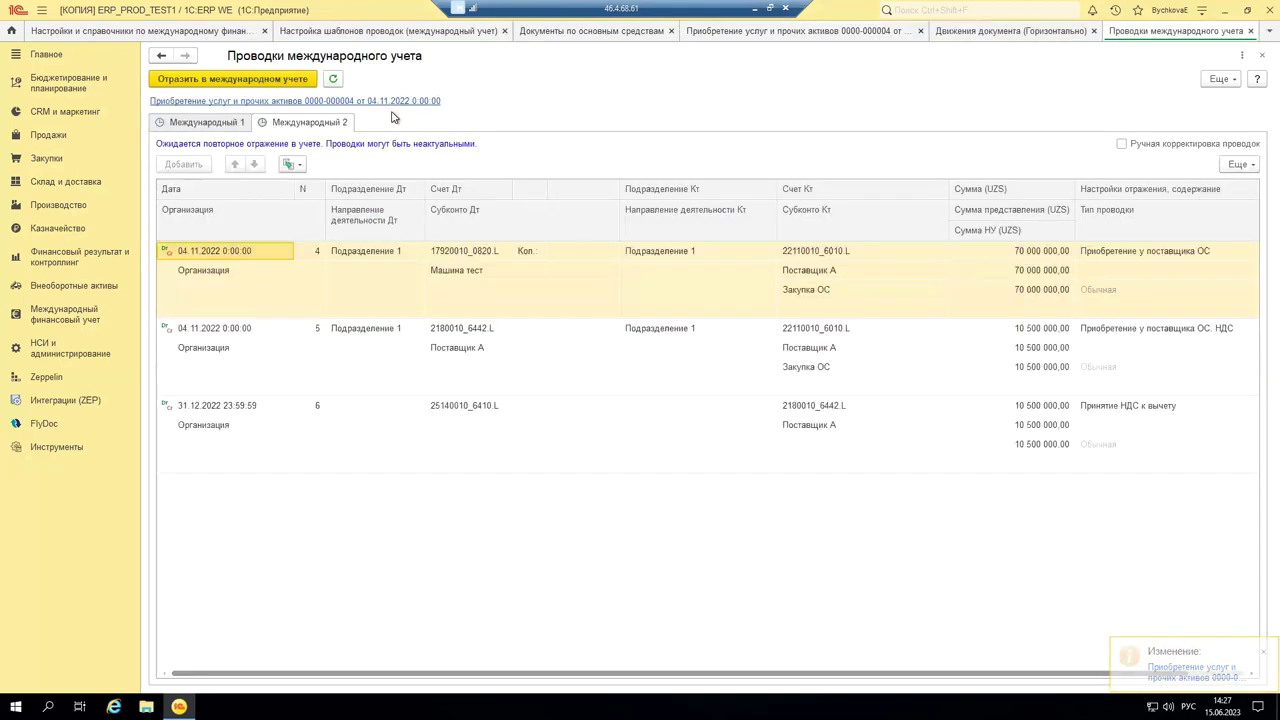
{"action": "left_click", "coordinate": [270, 84]}
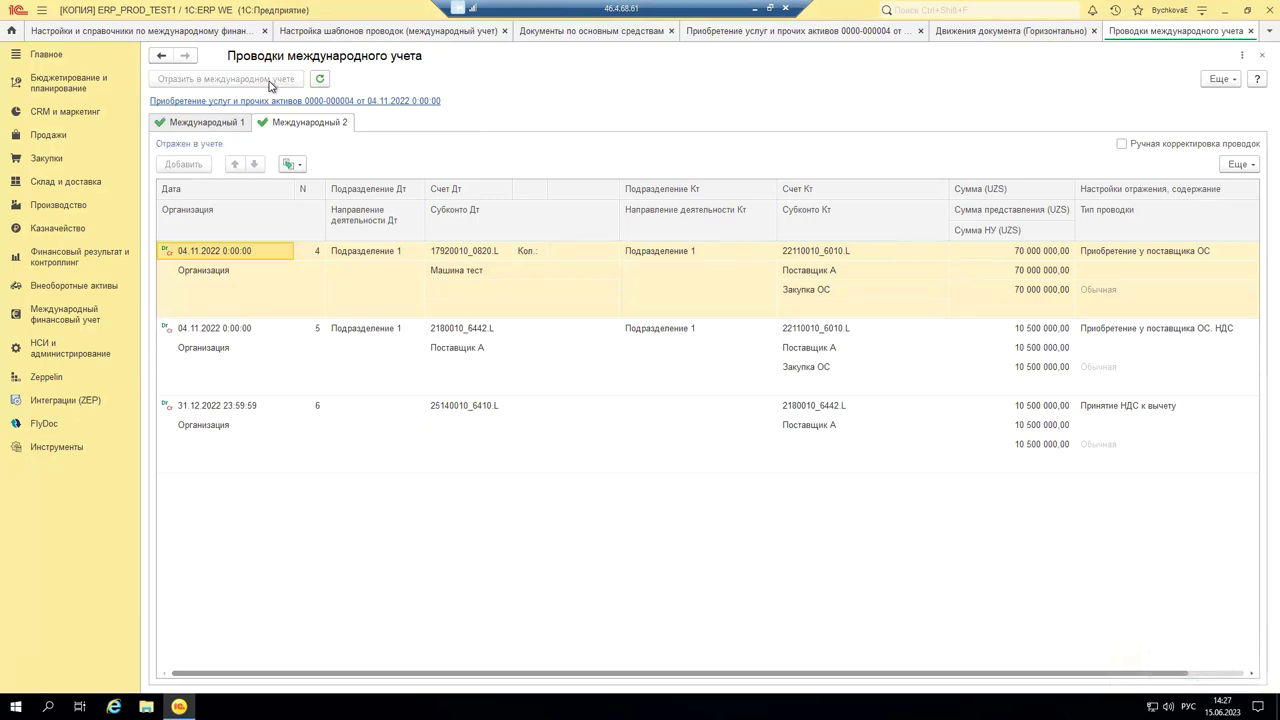
Step: Check the debit and credit accounts of the Международный 1 entry Приобретение у поставщика ОС, review its template's balance amount source, and close the template
{"action": "left_click", "coordinate": [210, 127]}
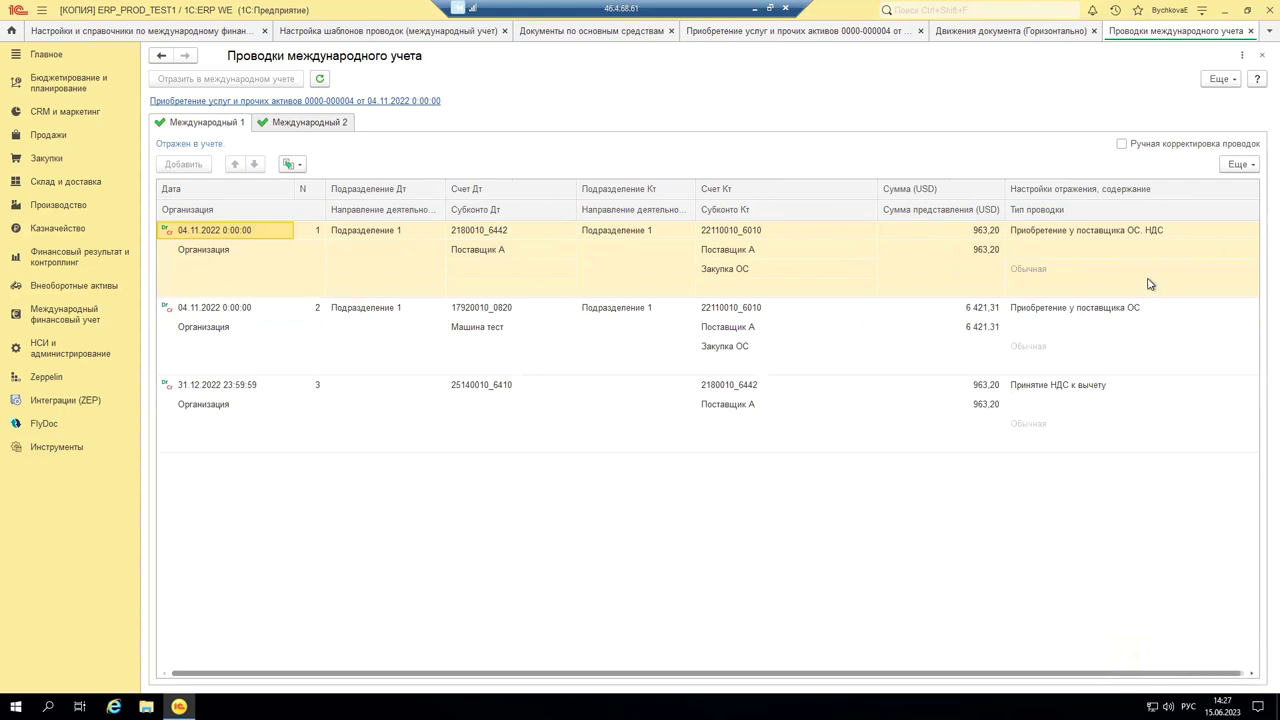
{"action": "left_click", "coordinate": [1059, 328]}
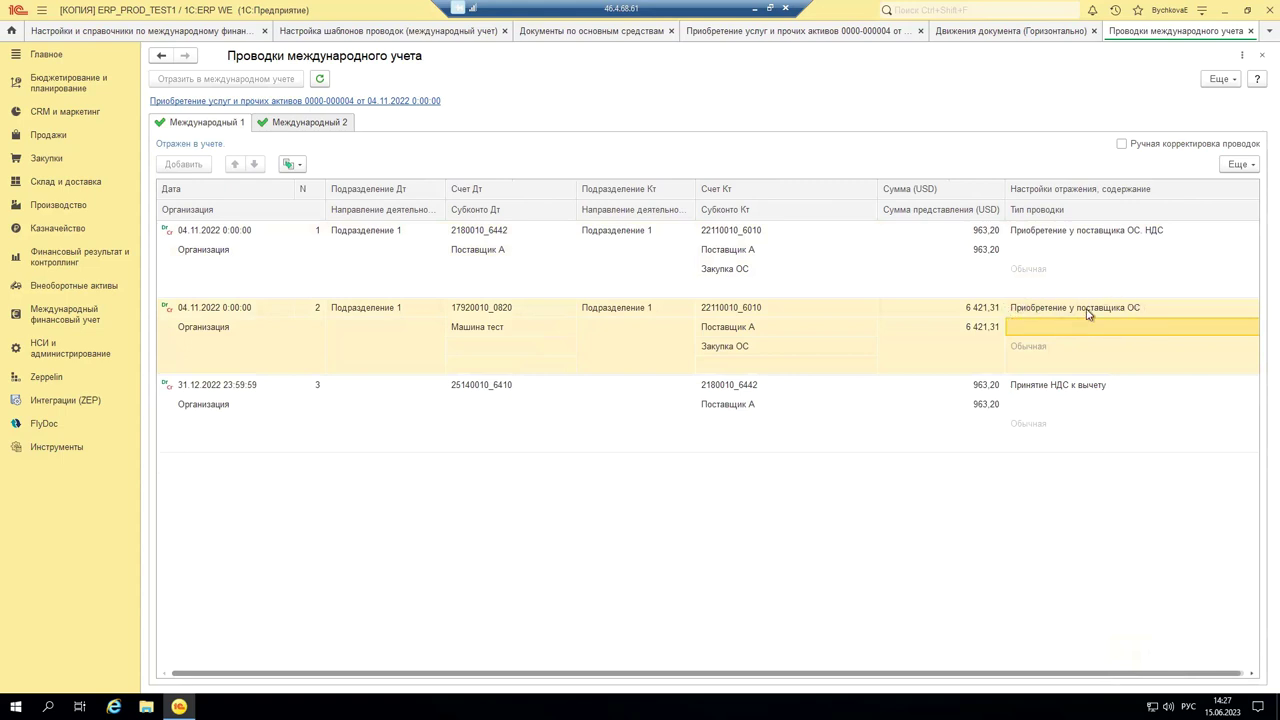
{"action": "left_click", "coordinate": [485, 313]}
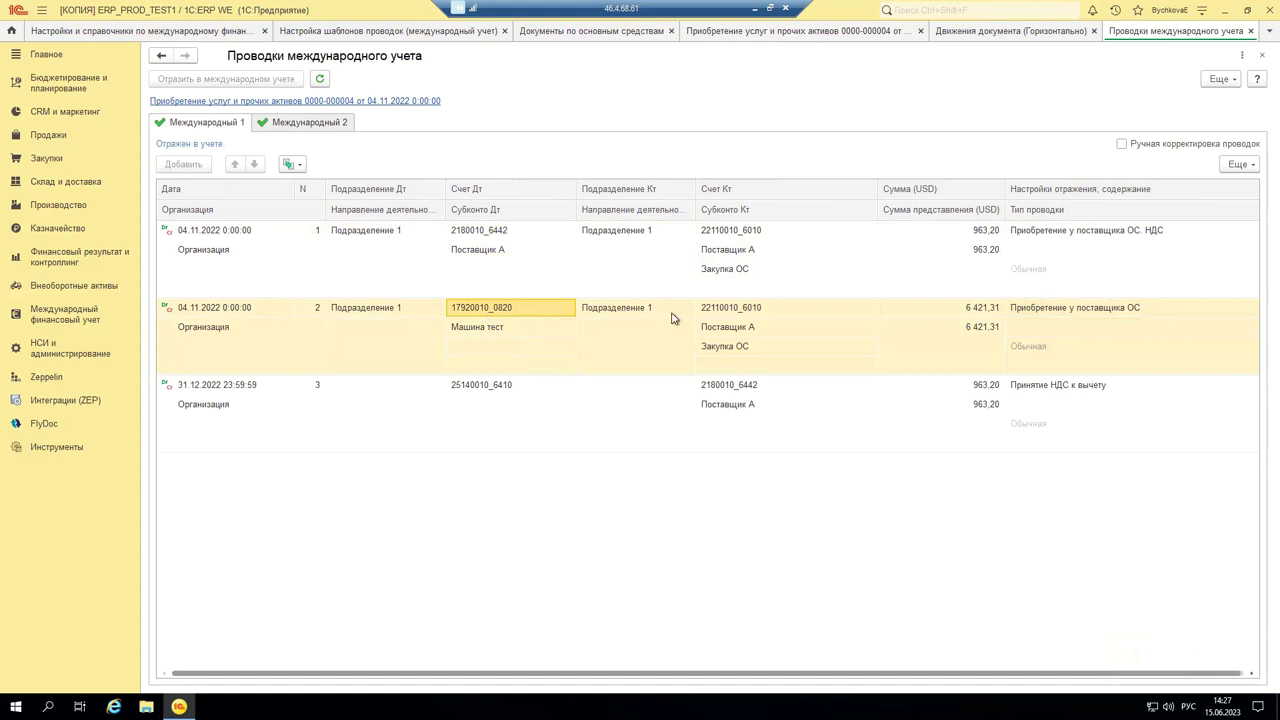
{"action": "left_click", "coordinate": [750, 313]}
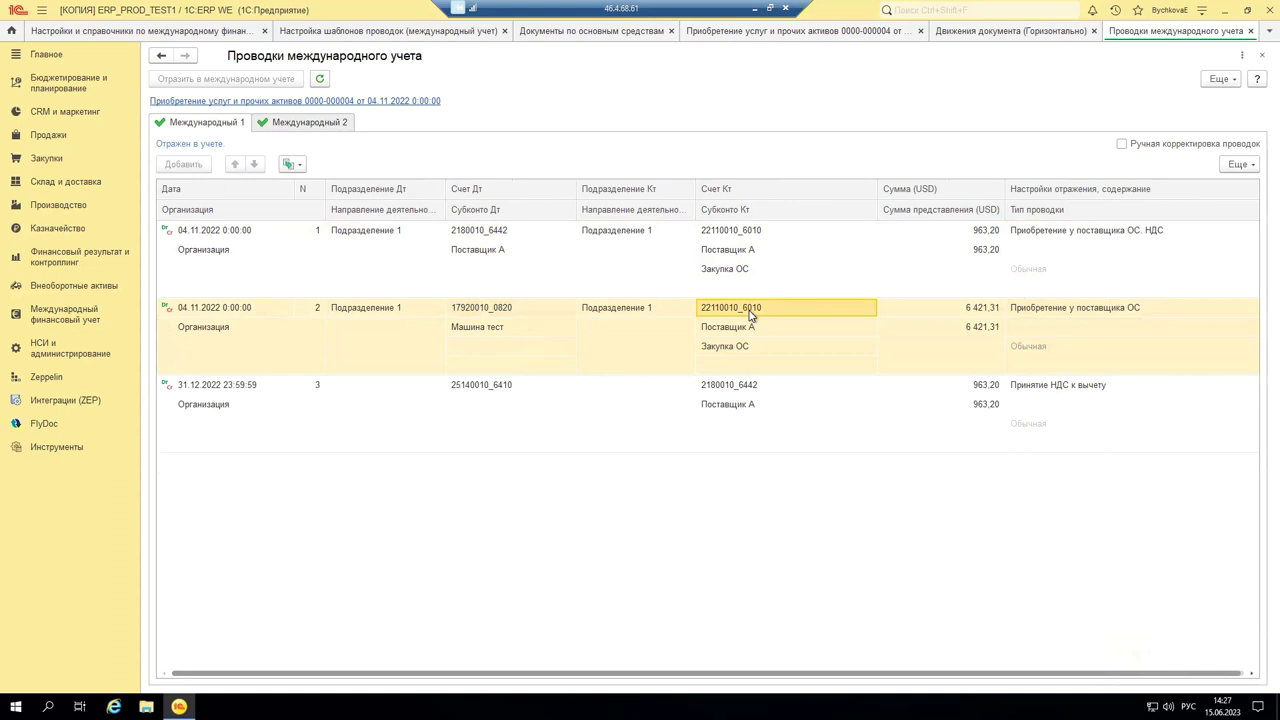
{"action": "left_click", "coordinate": [1077, 313]}
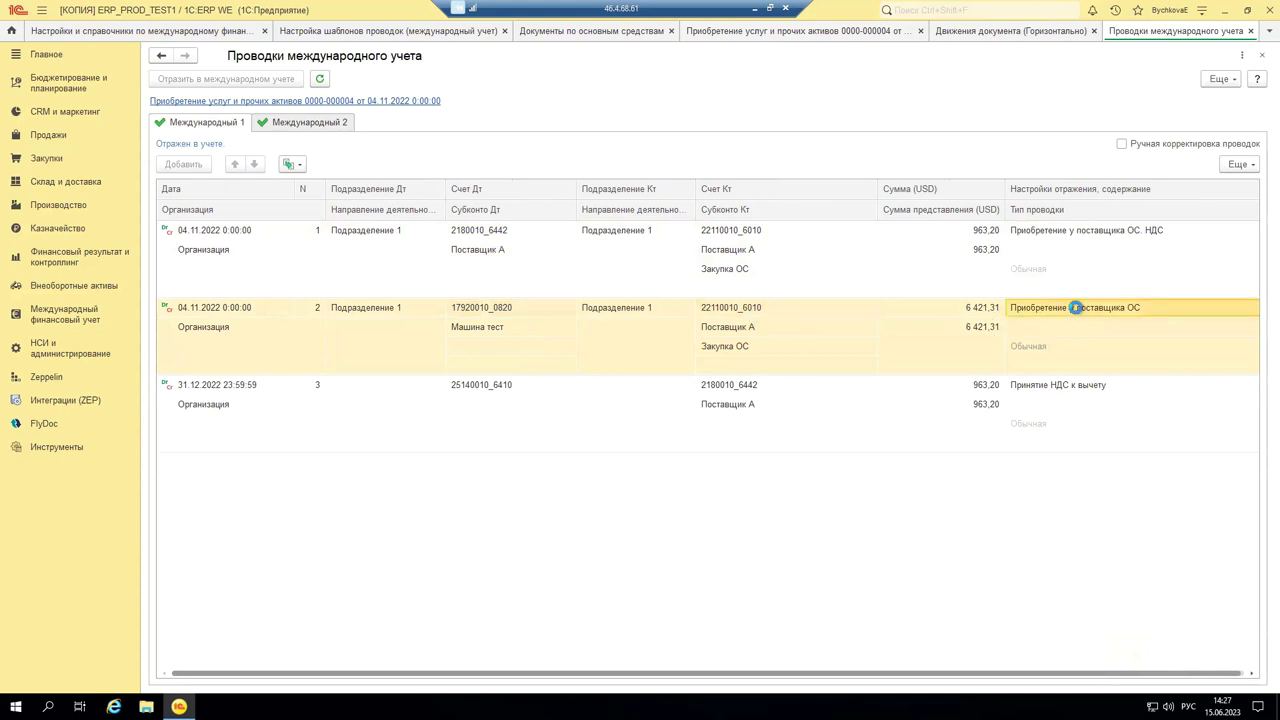
{"action": "double_click", "coordinate": [1077, 313]}
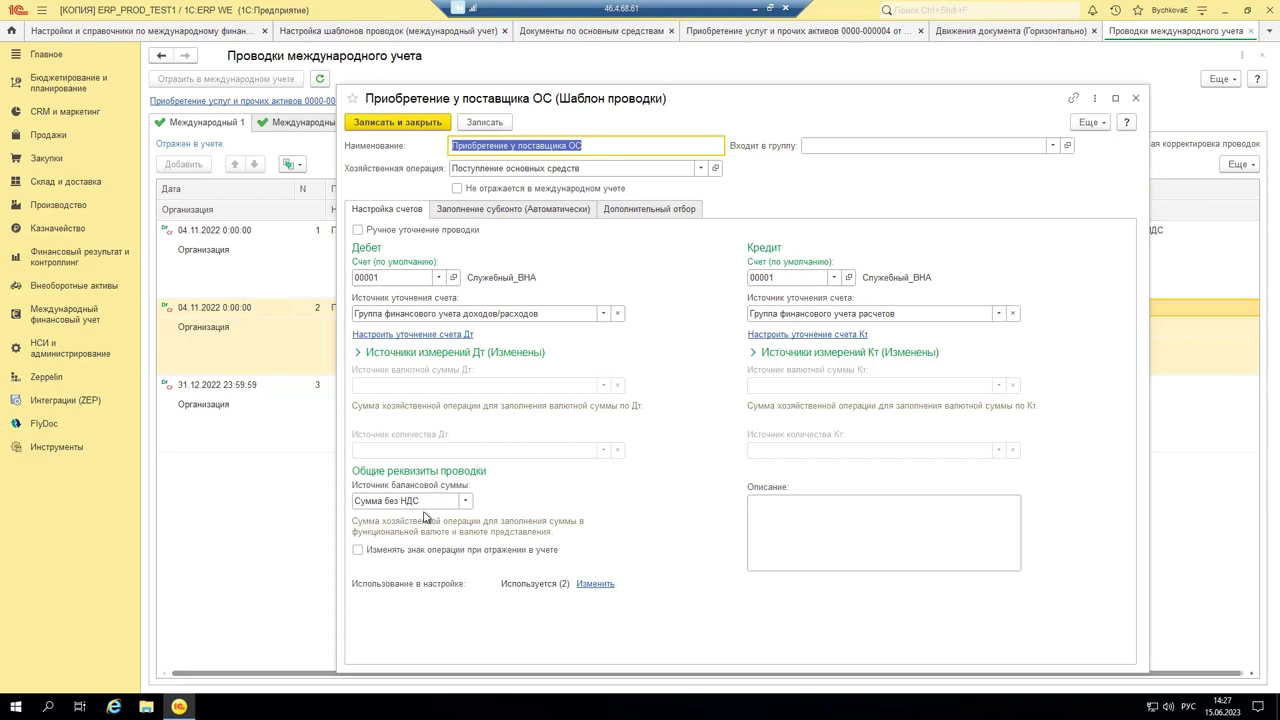
{"action": "left_click", "coordinate": [1134, 99]}
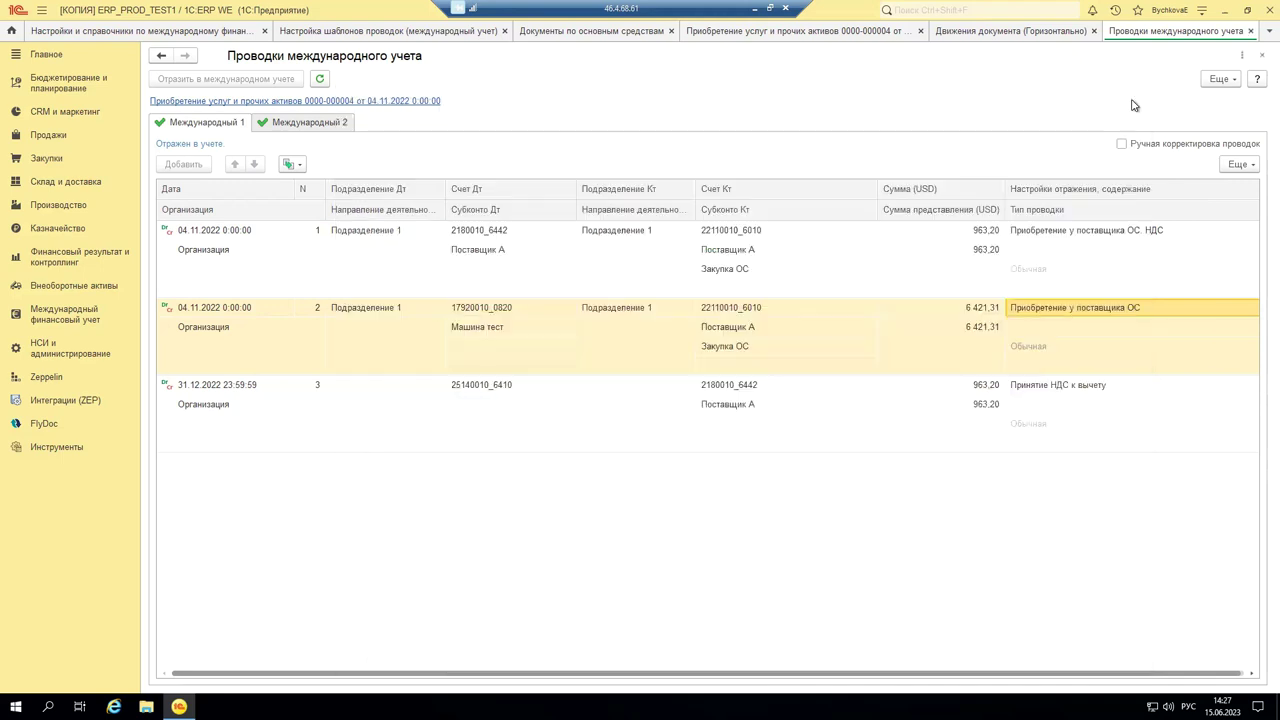
Step: Compare the Международный 2 entry amount for Приобретение у поставщика ОС with Сумма in the purchase document's expense line
{"action": "left_click", "coordinate": [328, 126]}
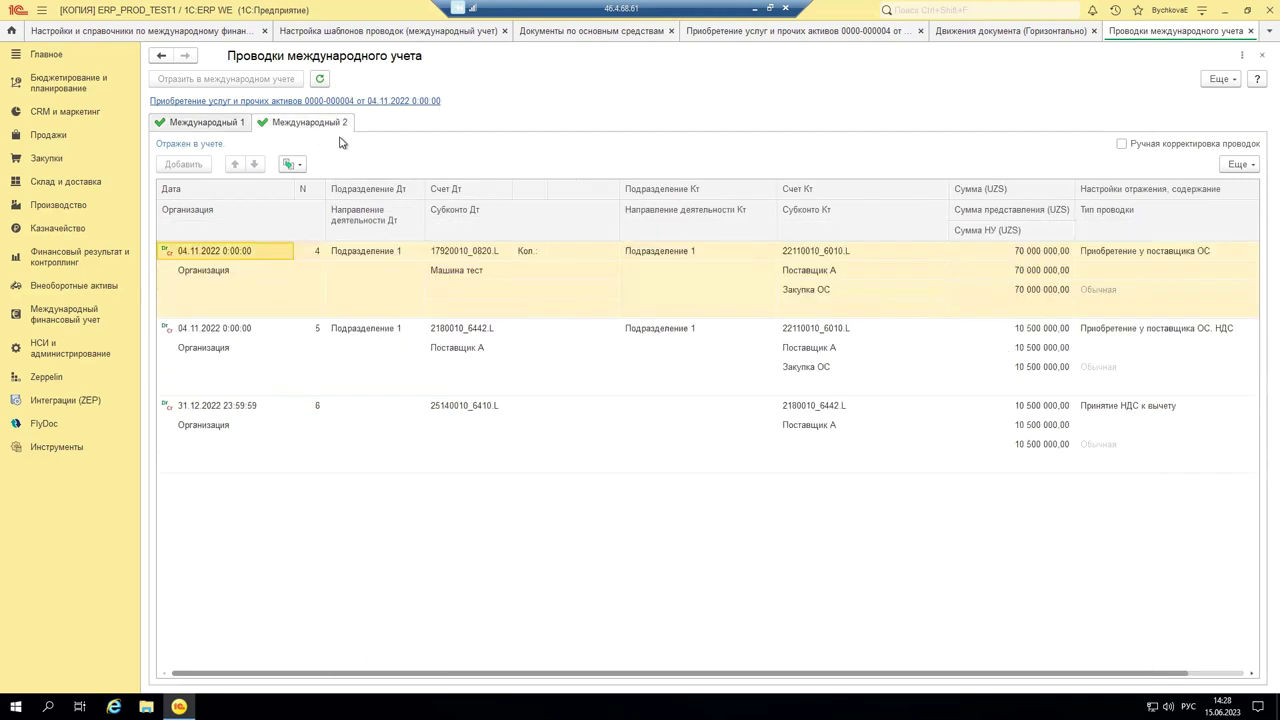
{"action": "left_click", "coordinate": [1033, 256]}
{"action": "left_click", "coordinate": [242, 101]}
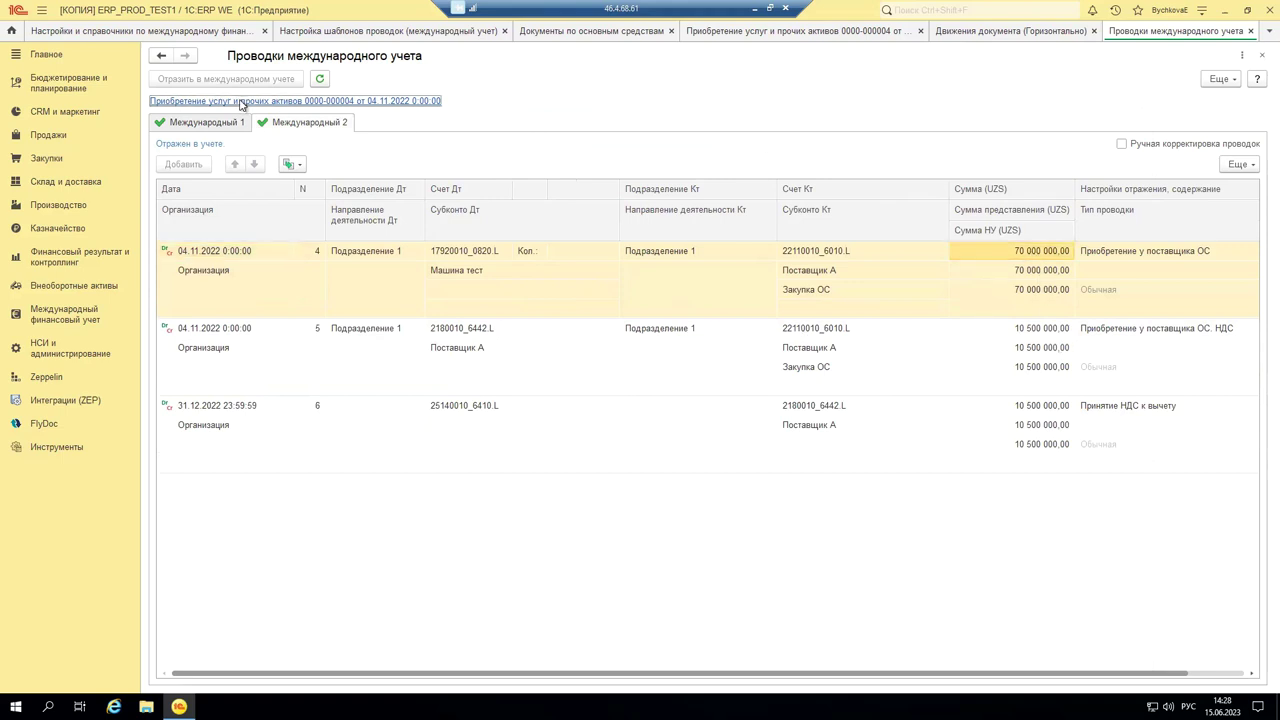
{"action": "left_click", "coordinate": [250, 137]}
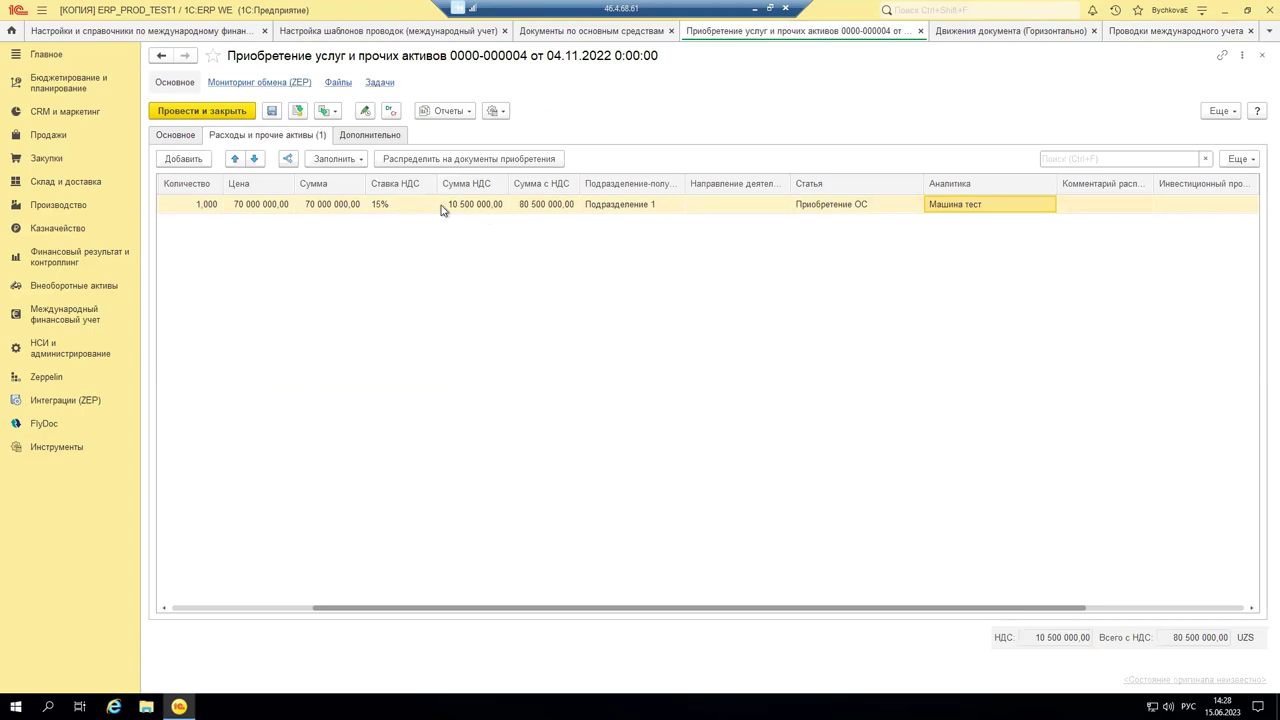
{"action": "left_click", "coordinate": [331, 208]}
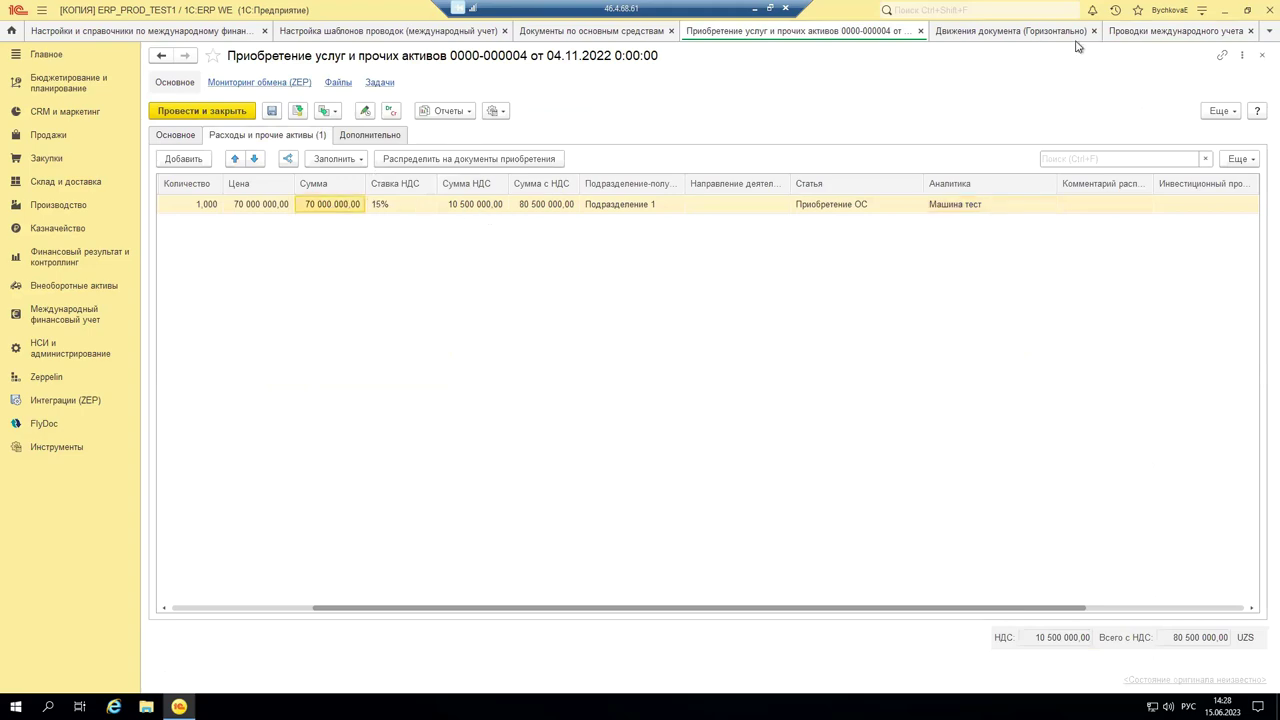
Step: Check Сумма регл. без НДС in the Движения Контрагент - Доходы/Расходы register of the document movements report
{"action": "left_click", "coordinate": [1043, 37]}
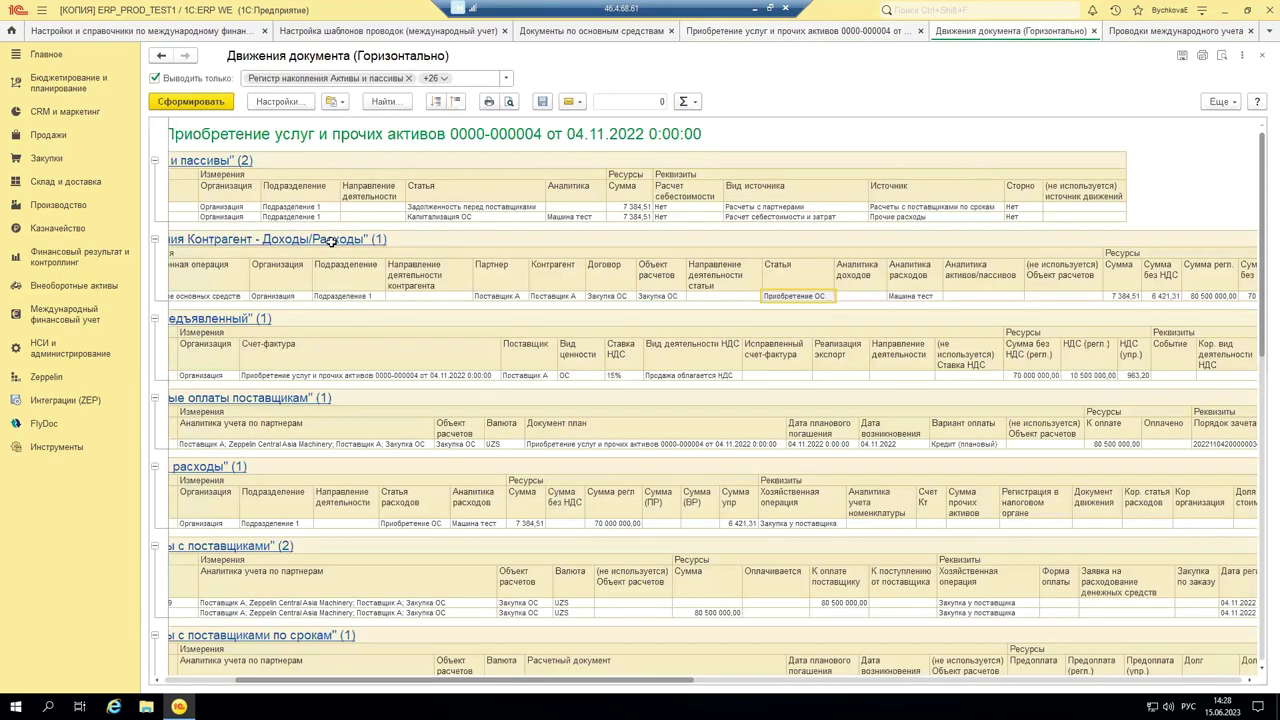
{"action": "left_click_drag", "start_coordinate": [592, 686], "coordinate": [862, 690]}
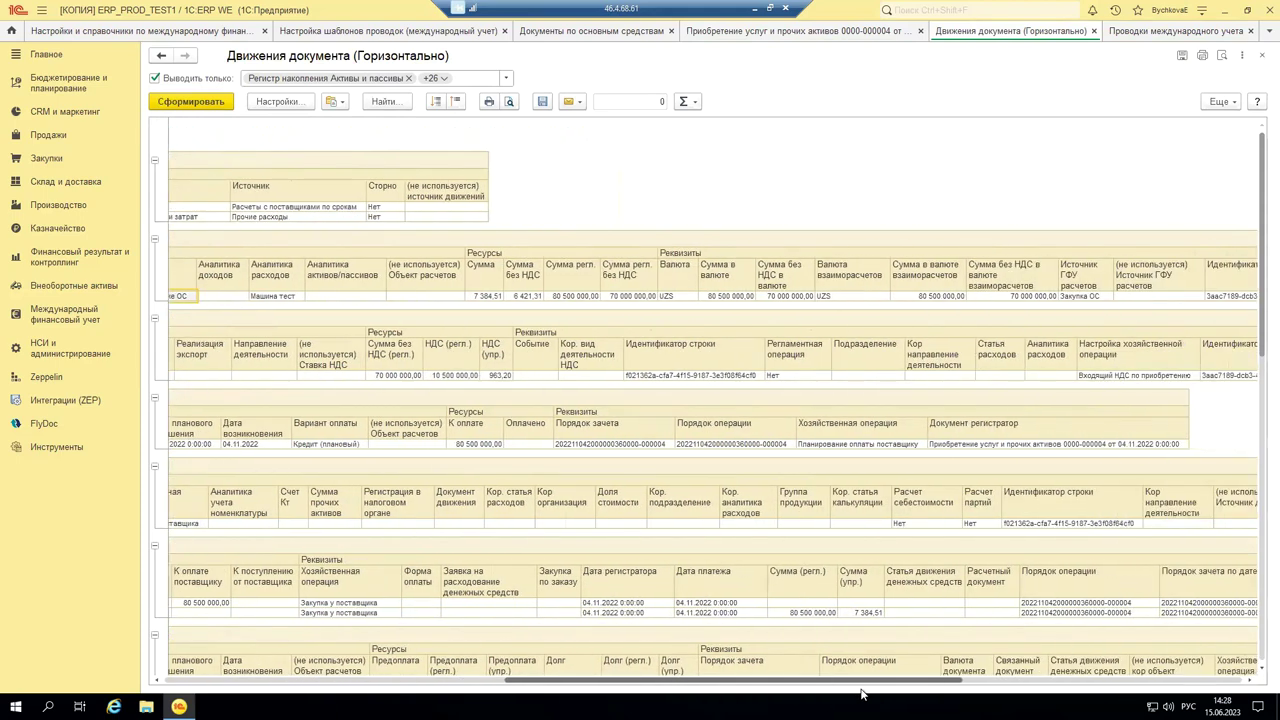
{"action": "left_click", "coordinate": [624, 296]}
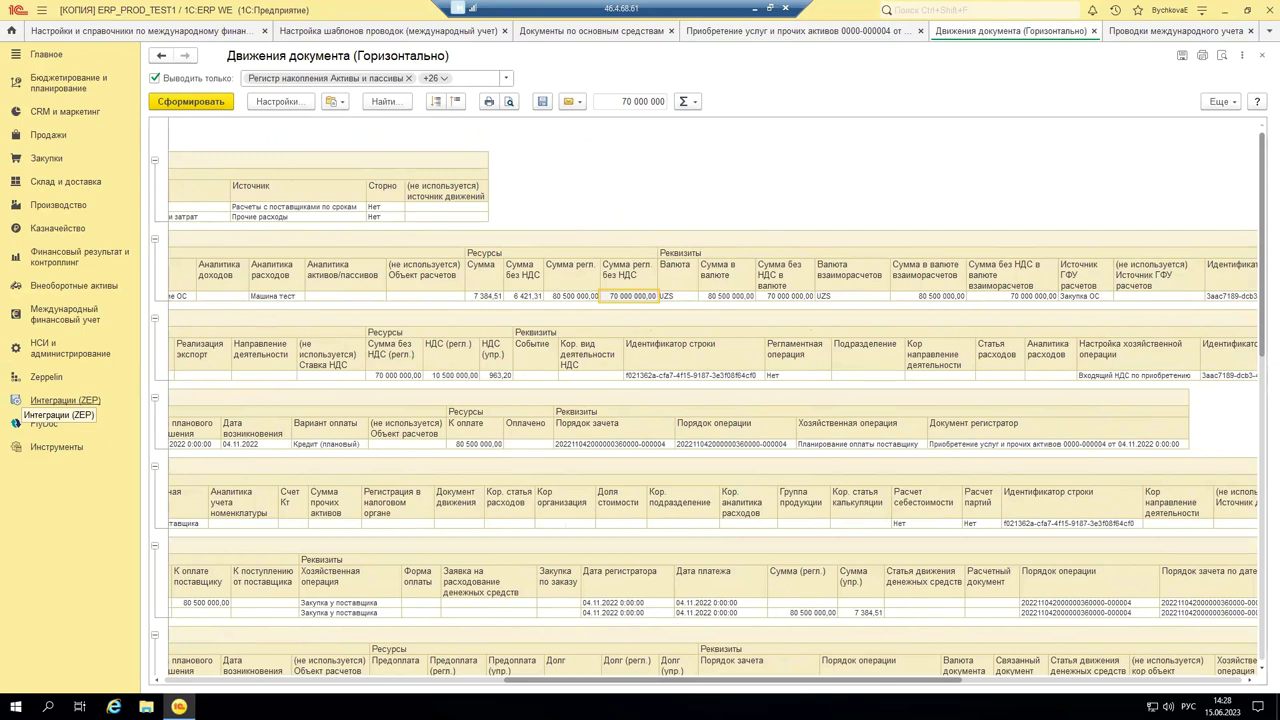
{"action": "scroll", "coordinate": [798, 690], "scroll_direction": "left", "scroll_amount": 1}
{"action": "left_click_drag", "start_coordinate": [798, 690], "coordinate": [486, 690]}
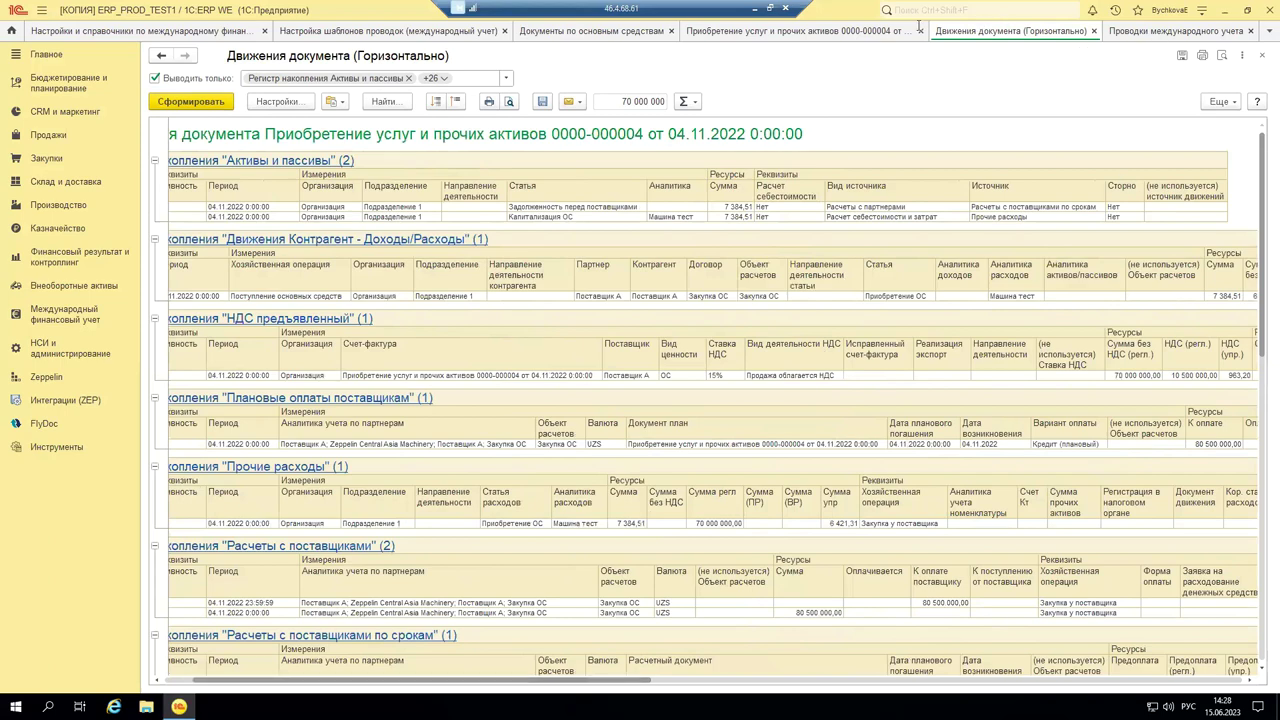
Step: Examine Направление деятельности Дт and Кт in the document's Международный 2 entries
{"action": "left_click", "coordinate": [1136, 32]}
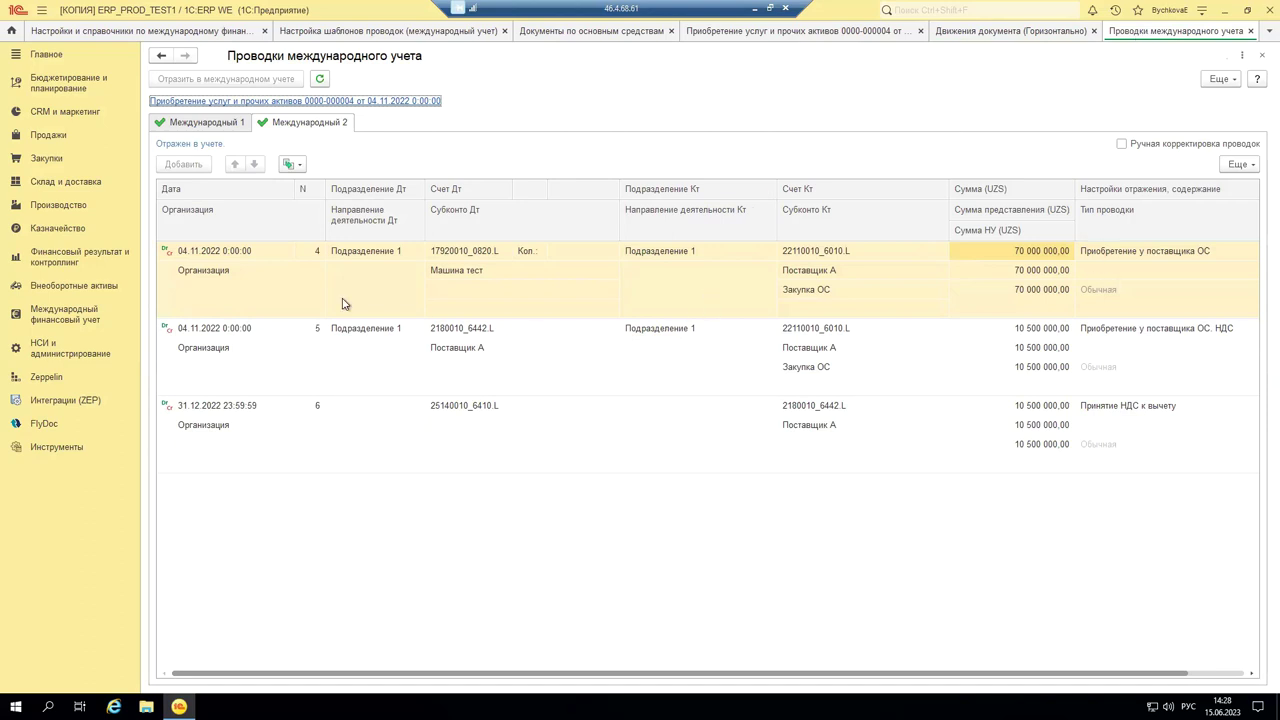
{"action": "left_click", "coordinate": [365, 222]}
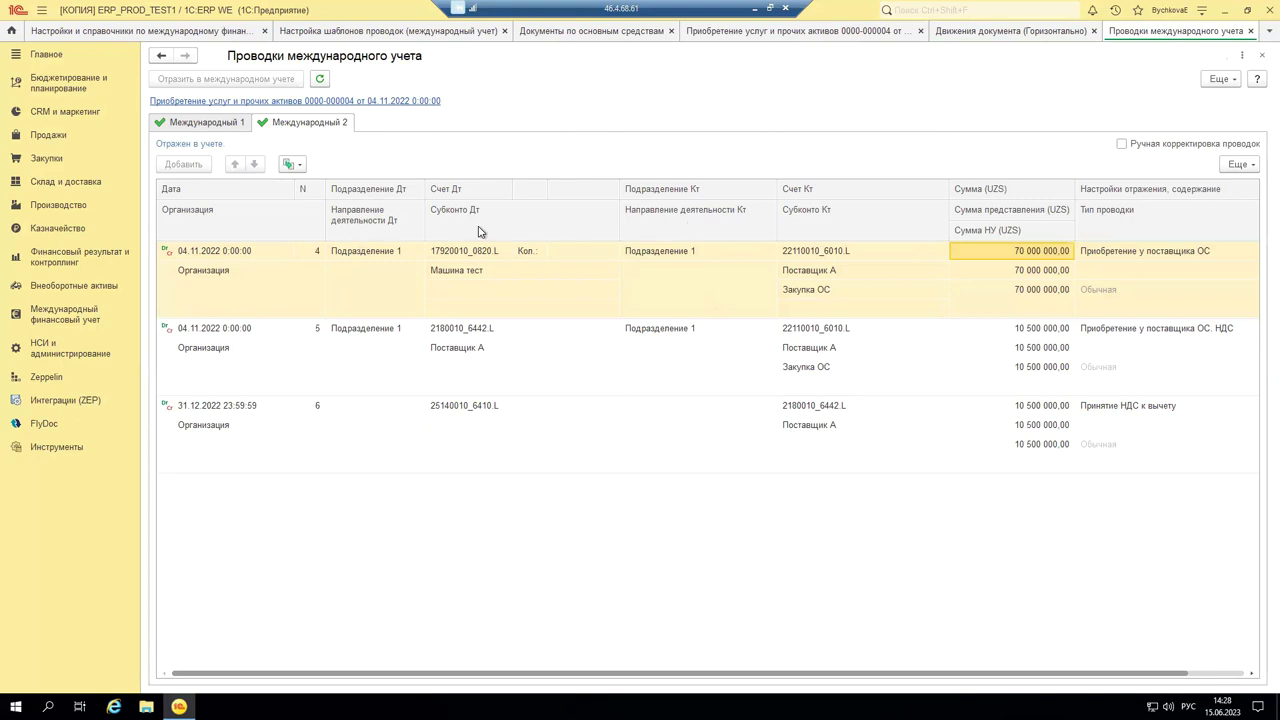
{"action": "left_click", "coordinate": [376, 346]}
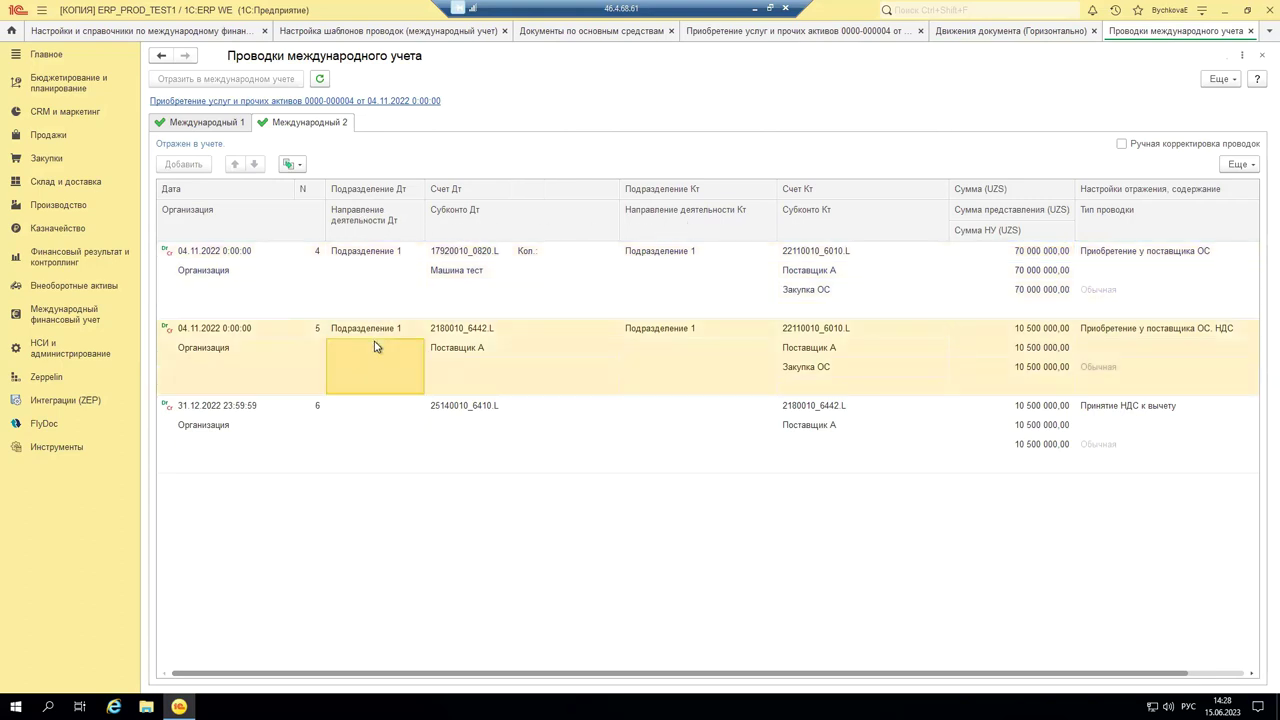
{"action": "left_click", "coordinate": [675, 358]}
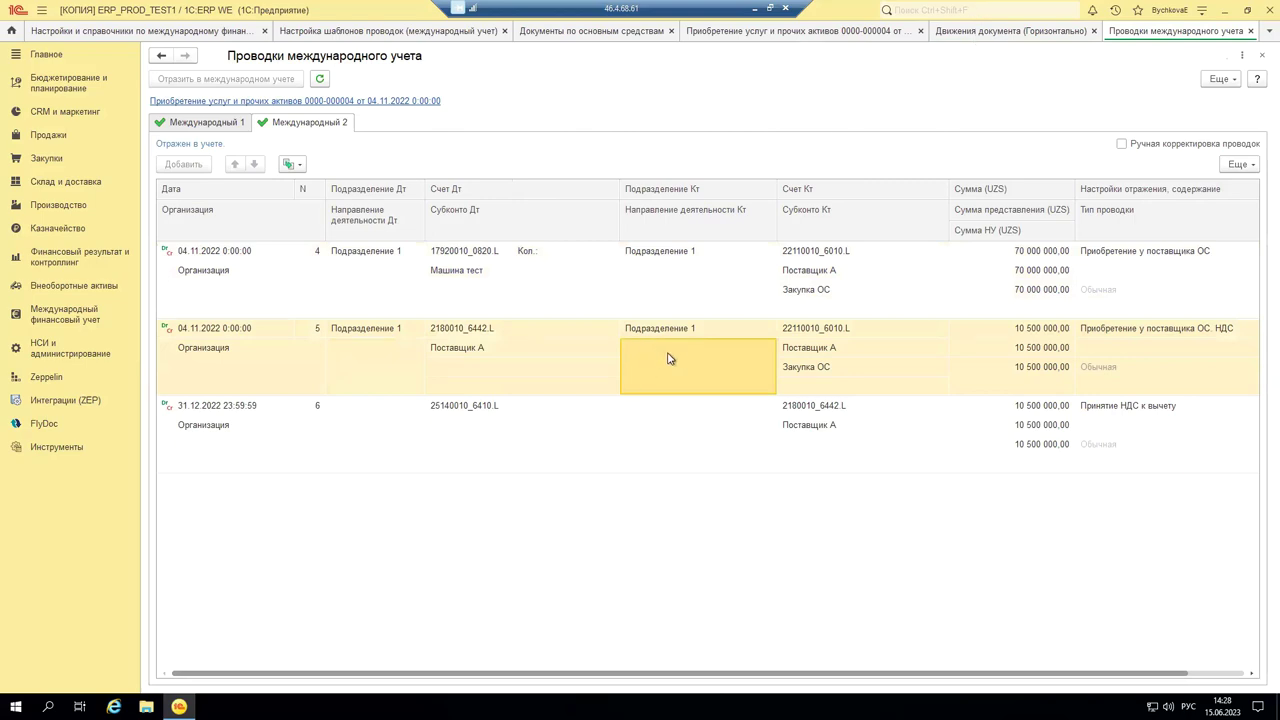
Step: Check Направление деятельности статьи and контрагента in the Движения Контрагент - Доходы/Расходы register, close the movements report, and return to the Международный 1 entries
{"action": "left_click", "coordinate": [1010, 31]}
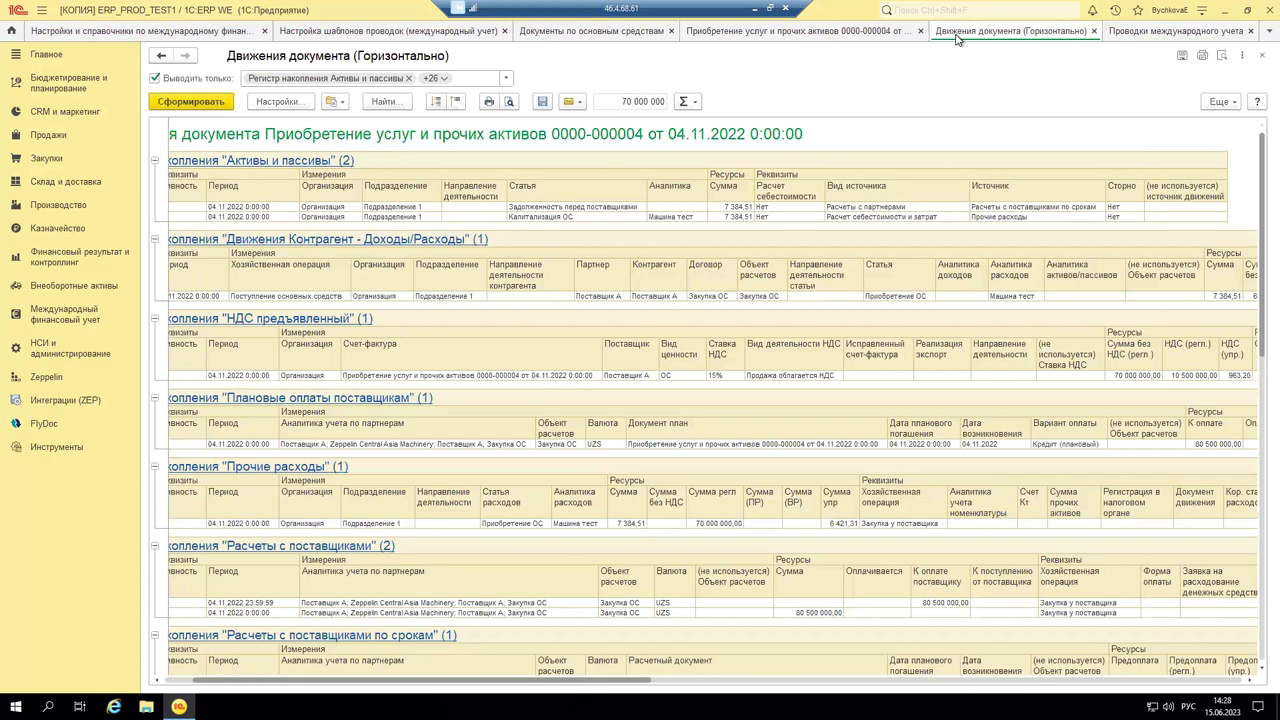
{"action": "left_click_drag", "start_coordinate": [520, 688], "coordinate": [731, 690]}
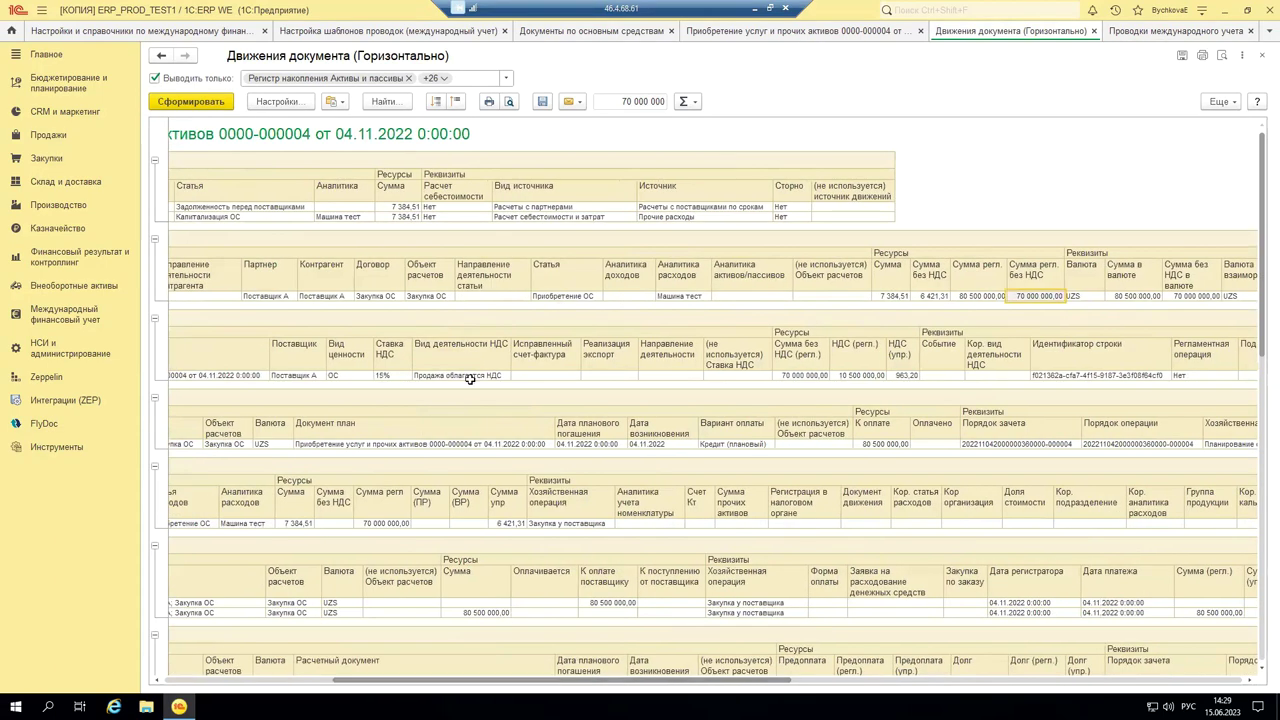
{"action": "left_click", "coordinate": [490, 279]}
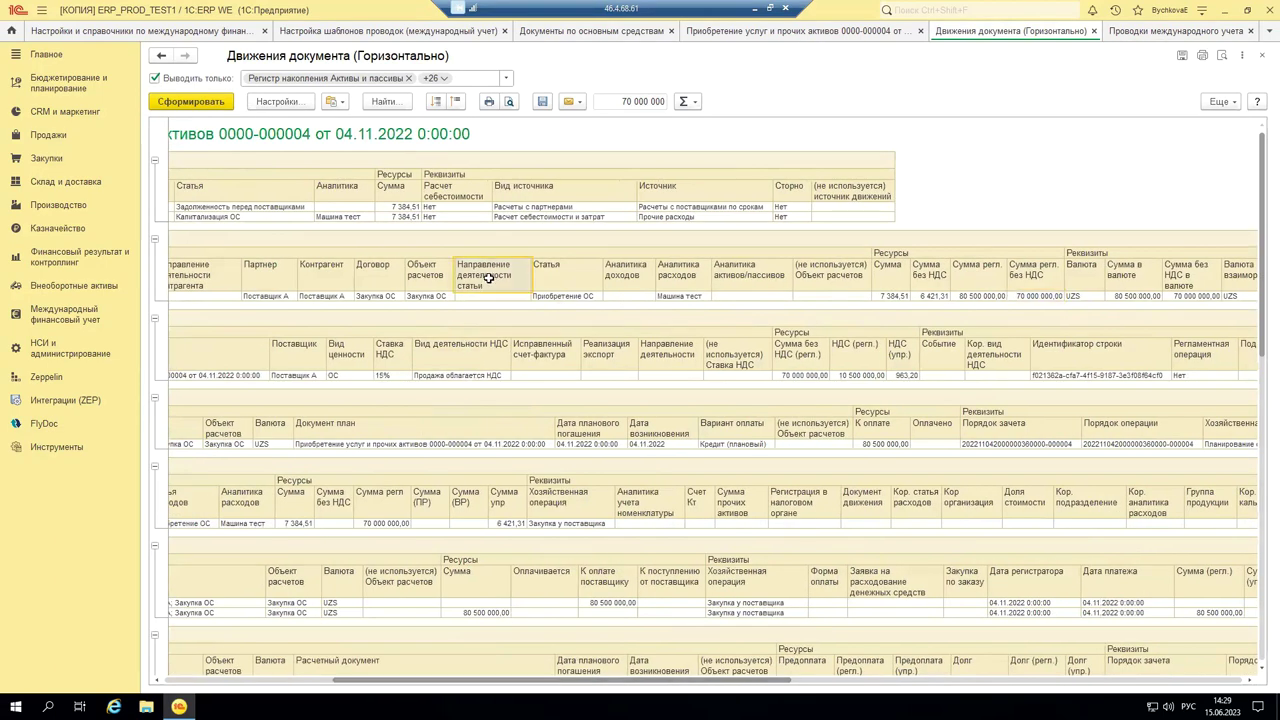
{"action": "left_click", "coordinate": [484, 296]}
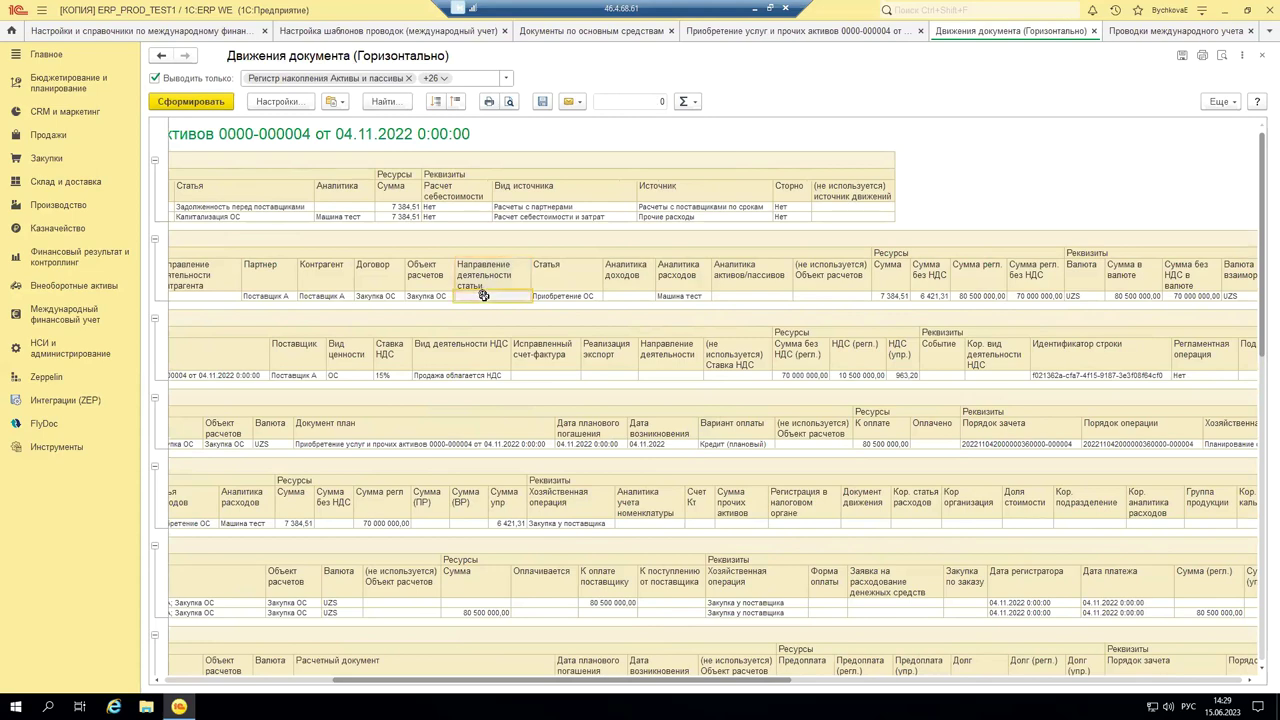
{"action": "left_click_drag", "start_coordinate": [717, 681], "coordinate": [596, 679]}
{"action": "left_click", "coordinate": [492, 276]}
{"action": "left_click", "coordinate": [497, 296]}
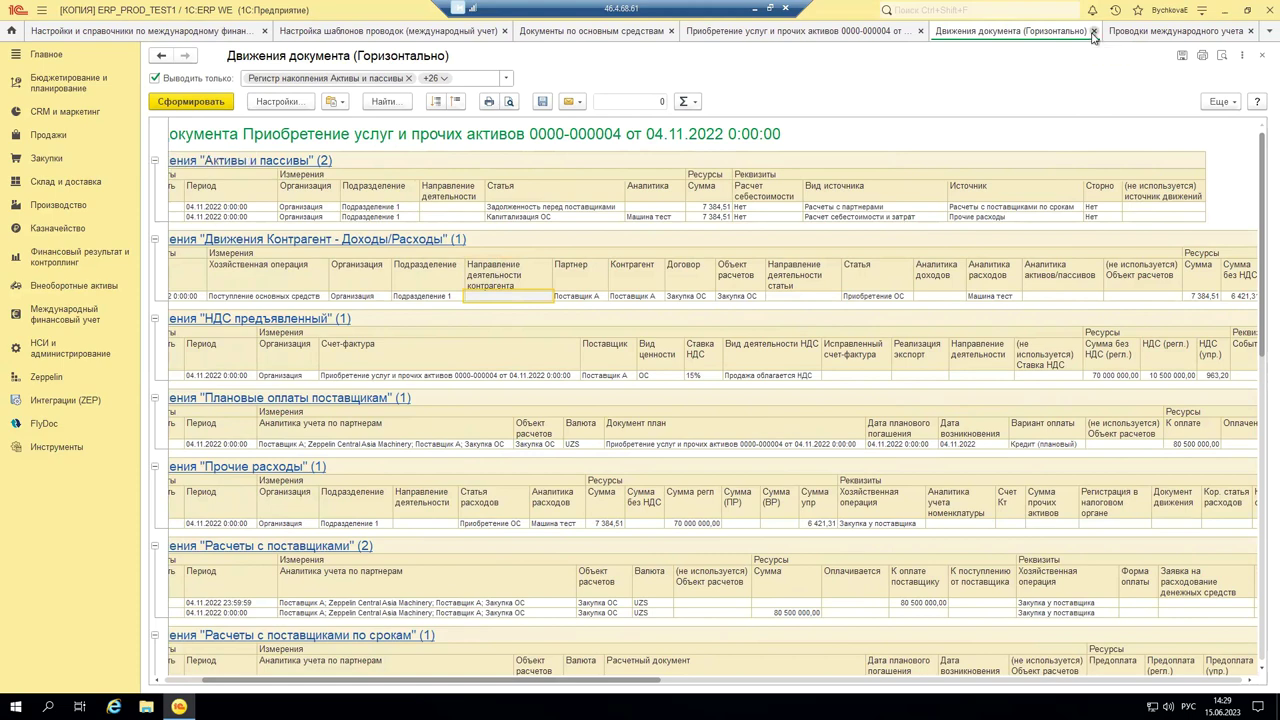
{"action": "left_click", "coordinate": [1094, 33]}
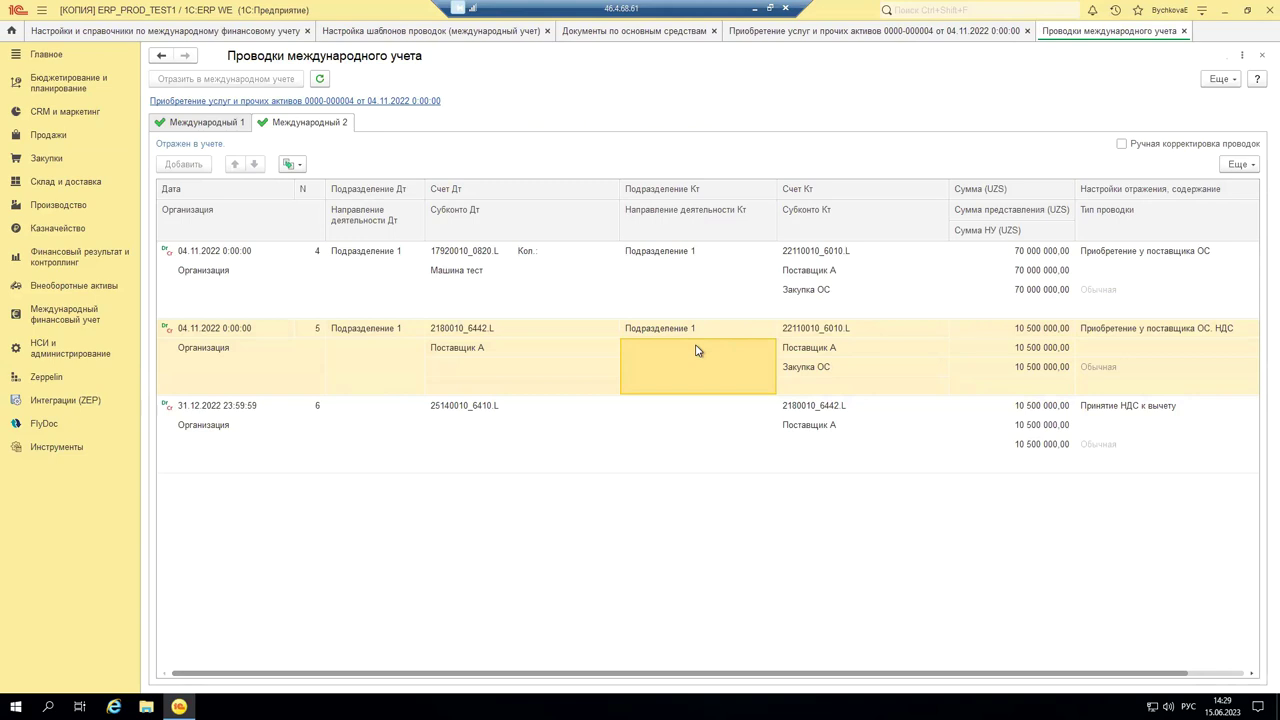
{"action": "left_click", "coordinate": [199, 129]}
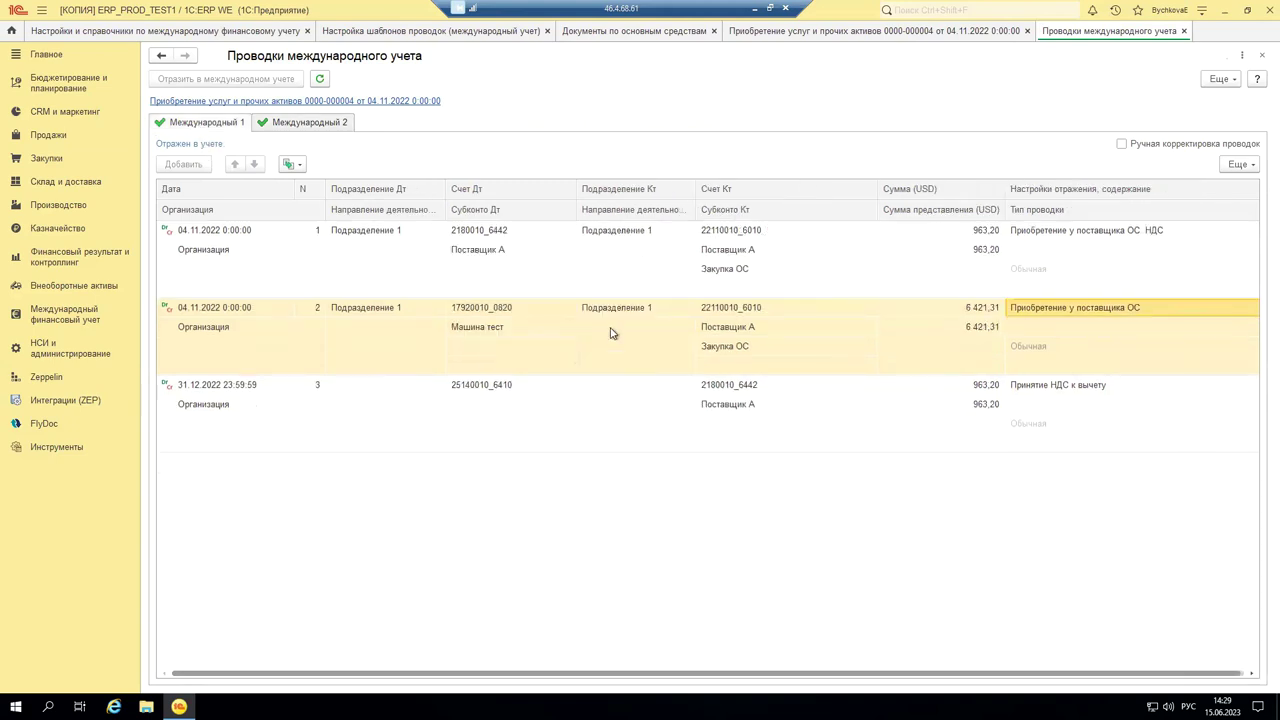